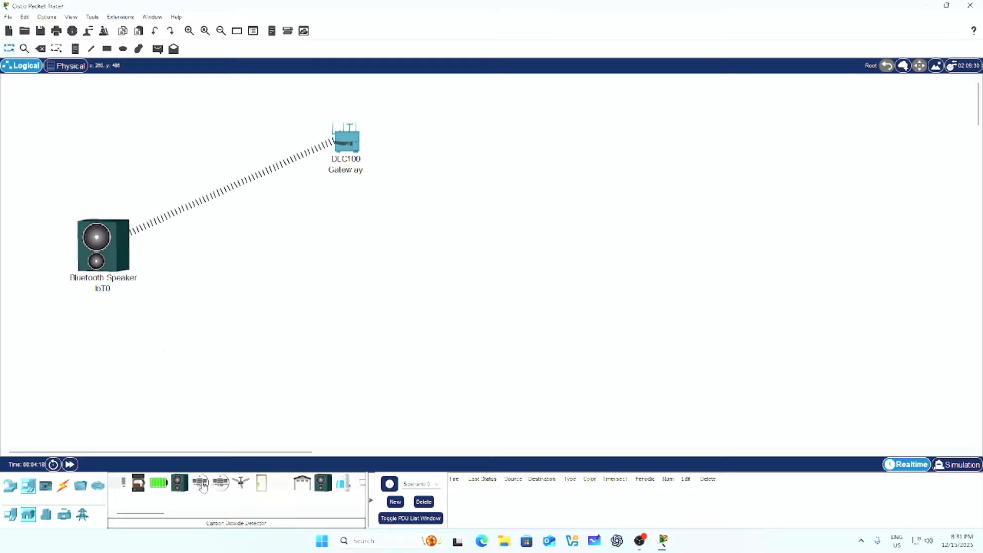
# Add a Carbon Dioxide Detector, Fan, Door and Humidifier to the workspace around the Bluetooth Speaker and below the gateway
pyautogui.moveTo(202, 485); pyautogui.dragTo(129, 363)
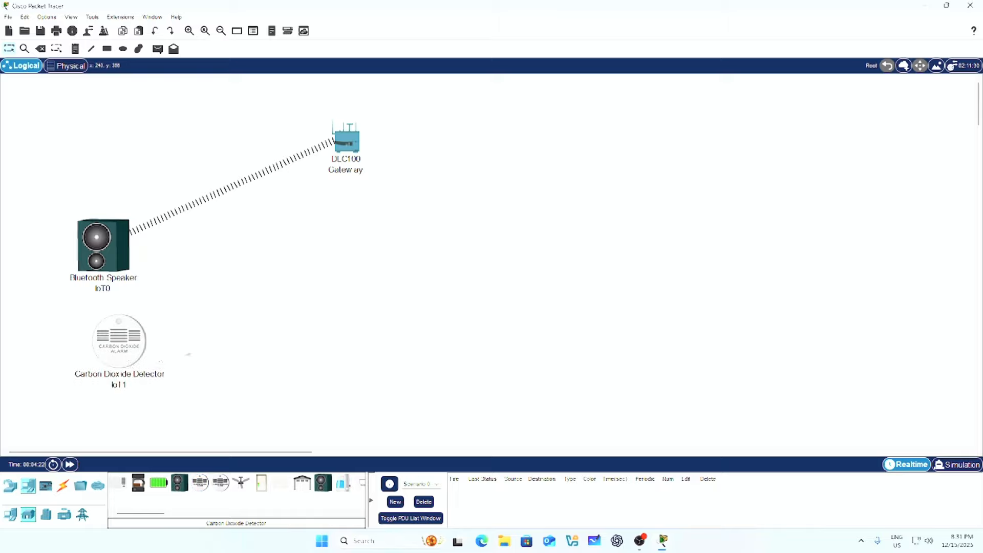
pyautogui.moveTo(240, 482); pyautogui.dragTo(96, 179)
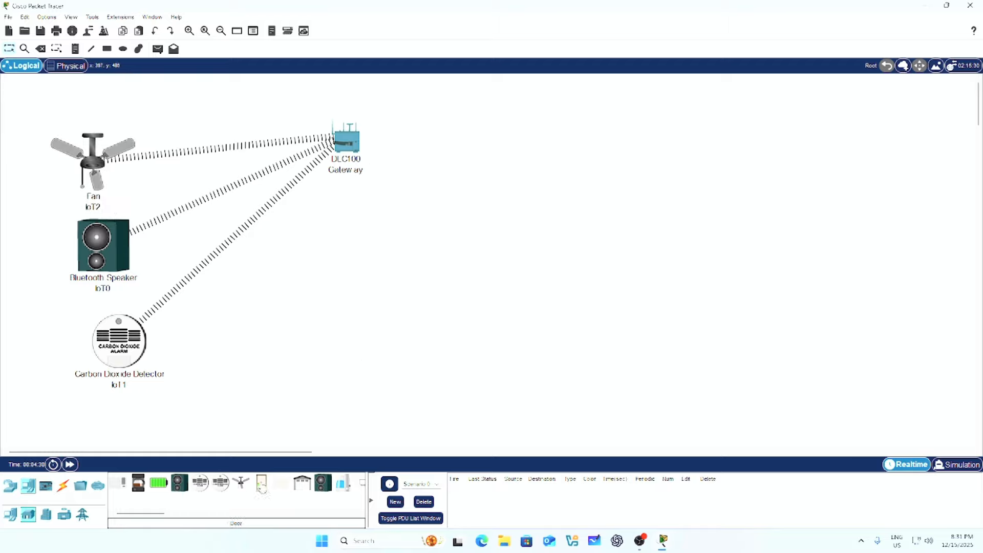
pyautogui.moveTo(262, 490); pyautogui.dragTo(212, 372)
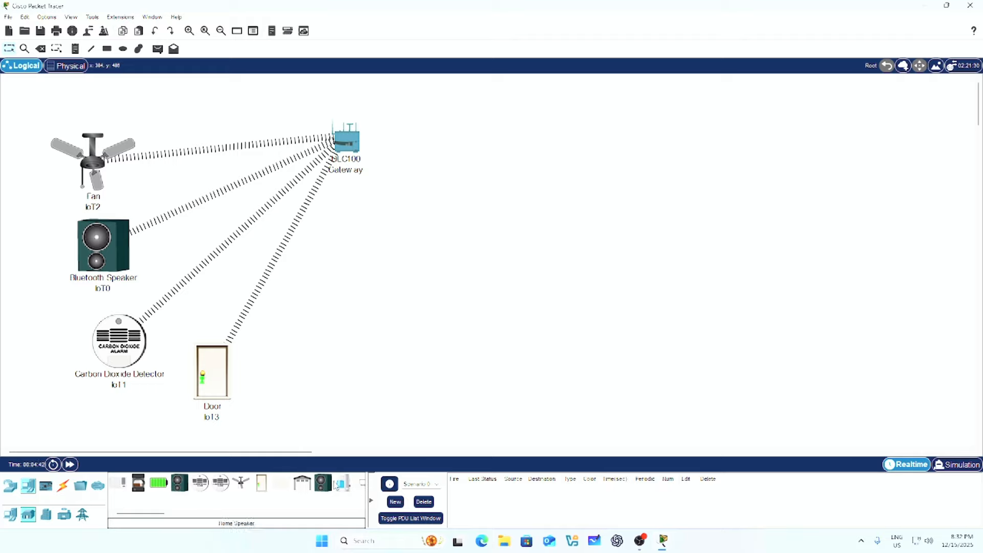
pyautogui.moveTo(345, 485); pyautogui.dragTo(314, 376)
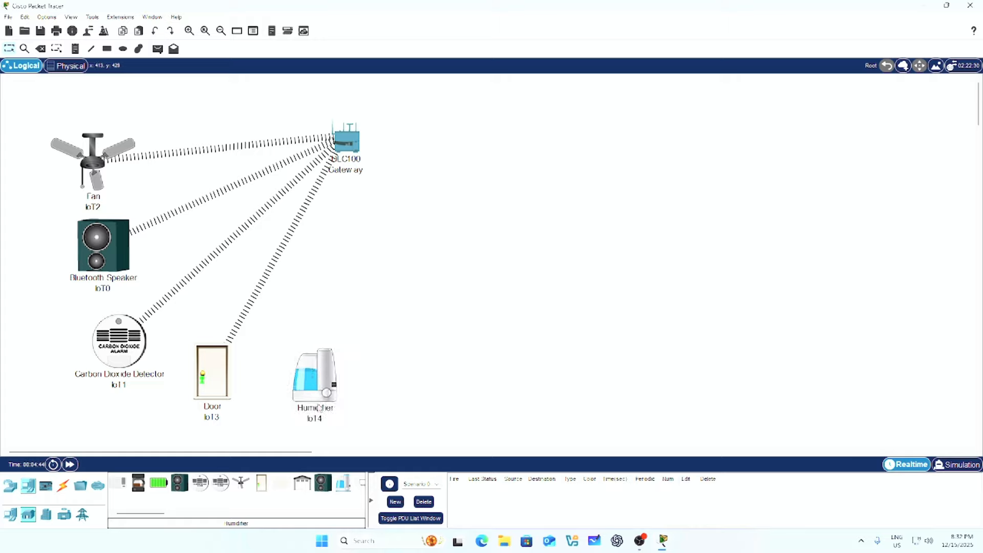
# Add a Light, Lawn Sprinkler and Siren in a row beside the Humidifier
pyautogui.moveTo(163, 516); pyautogui.dragTo(200, 511)
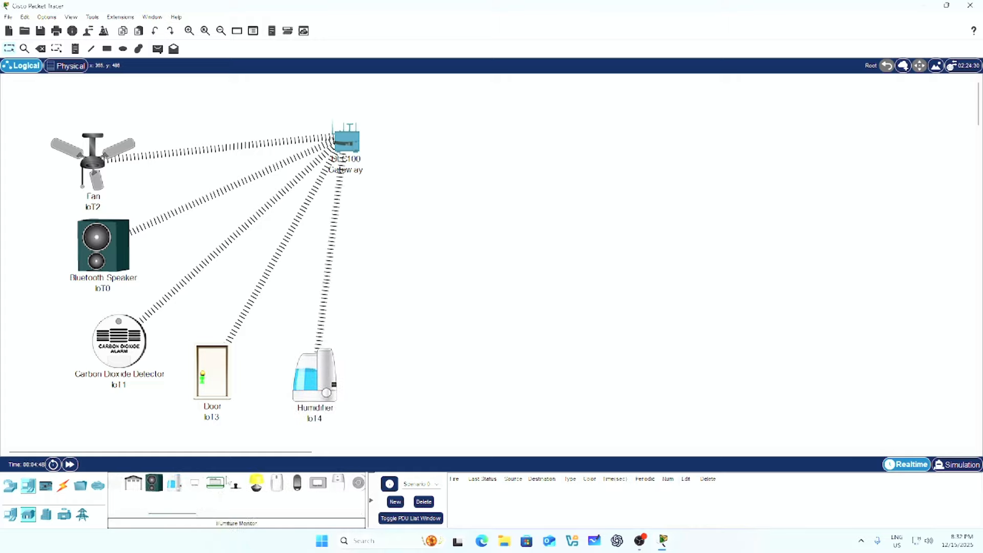
pyautogui.moveTo(256, 489); pyautogui.dragTo(380, 372)
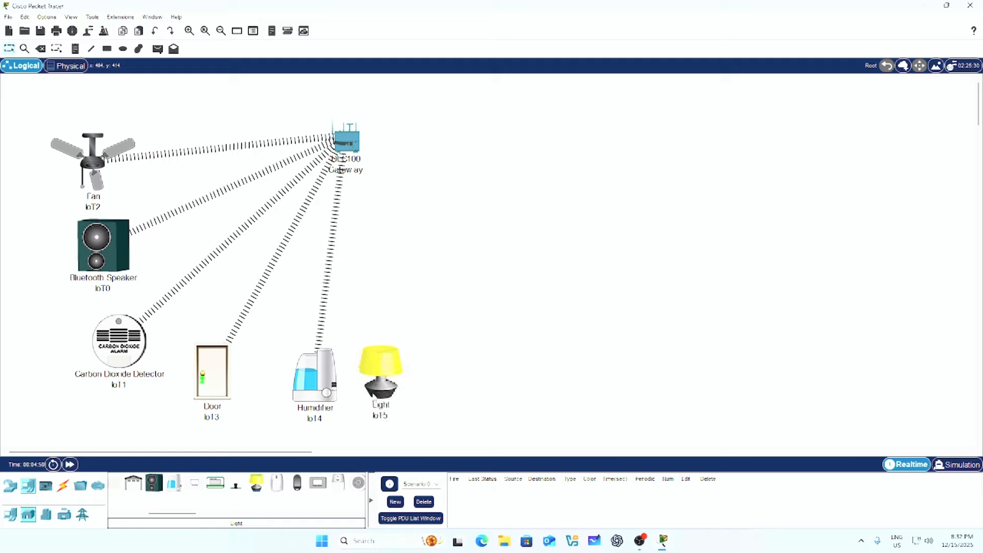
pyautogui.moveTo(236, 488); pyautogui.dragTo(451, 388)
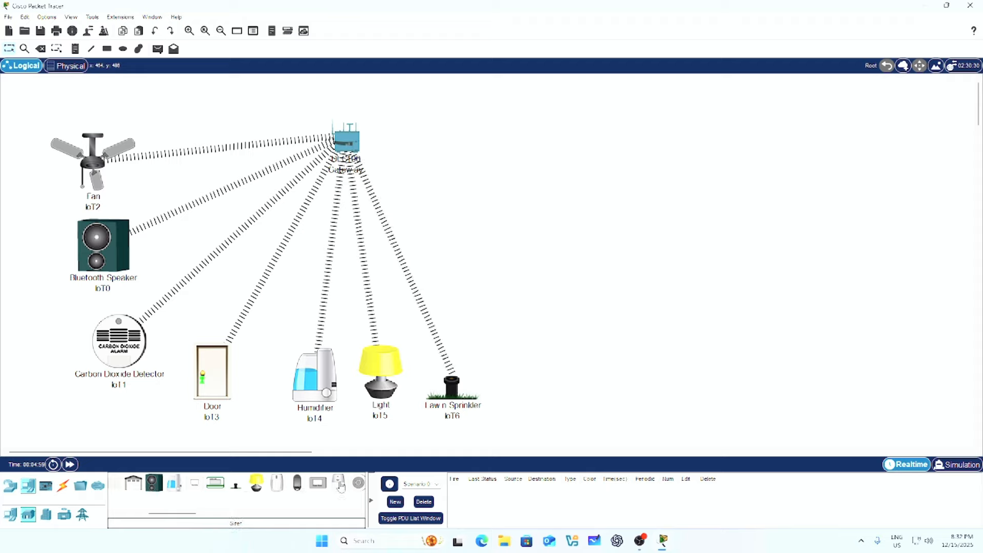
pyautogui.moveTo(340, 485); pyautogui.dragTo(508, 386)
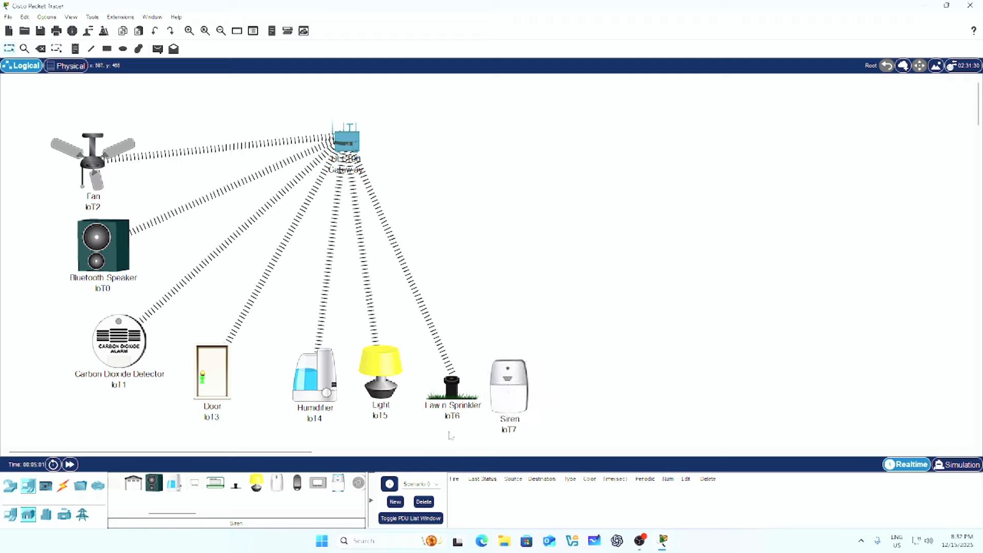
# Add a Wind Detector, Webcam and Window beyond the Siren, continuing the arc of devices around the gateway
pyautogui.moveTo(187, 514); pyautogui.dragTo(234, 512)
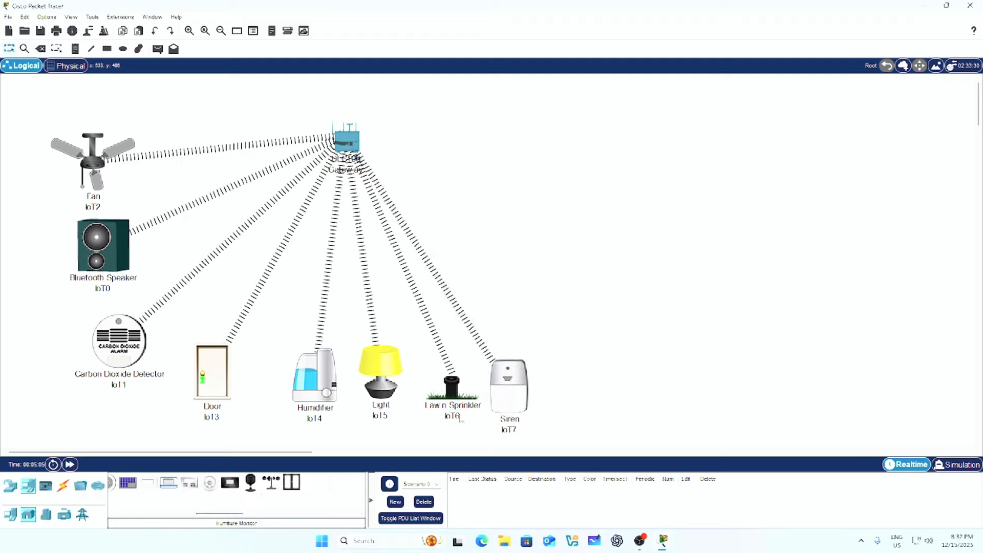
pyautogui.moveTo(271, 482); pyautogui.dragTo(582, 389)
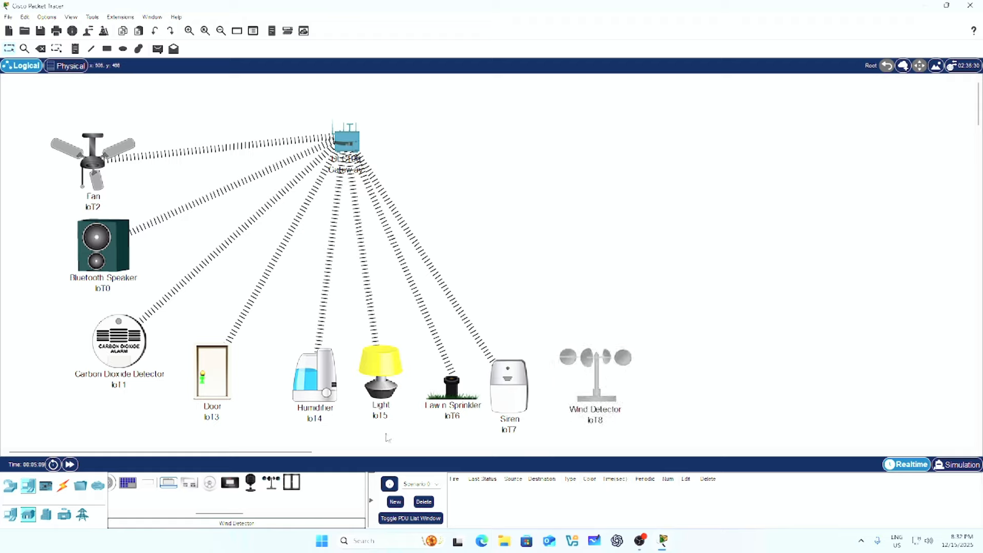
pyautogui.moveTo(250, 481); pyautogui.dragTo(668, 337)
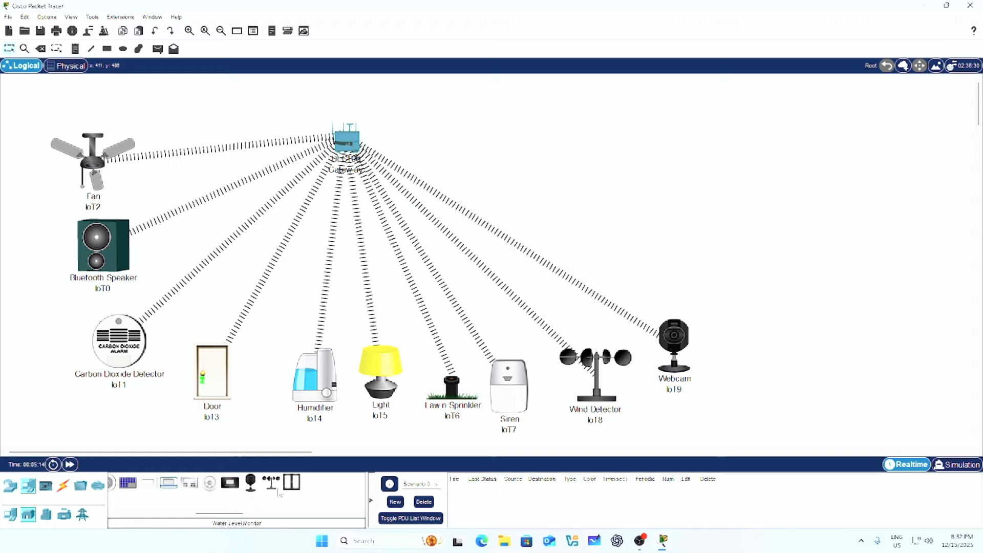
pyautogui.moveTo(291, 482); pyautogui.dragTo(716, 292)
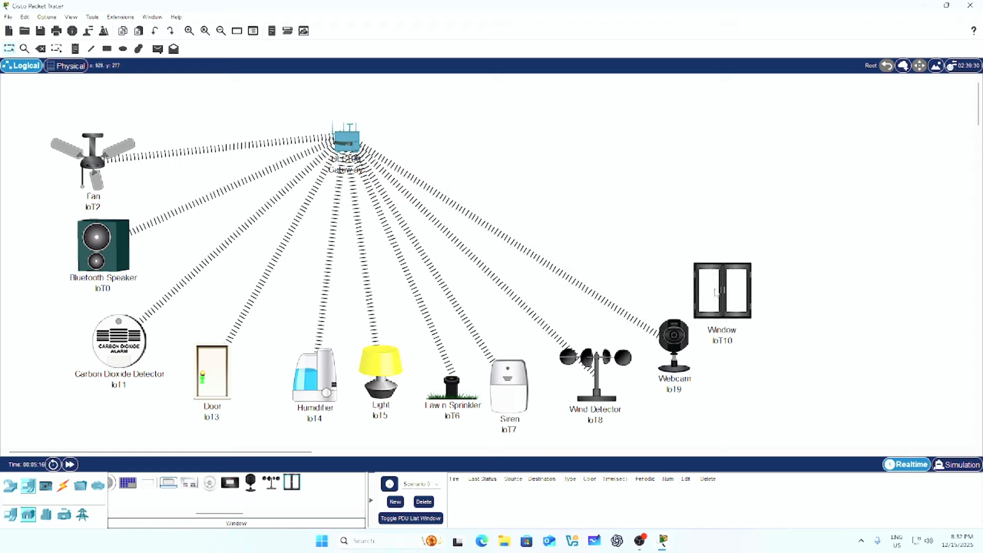
# Add an Air Conditioner above the Window and shift it slightly closer to the Window
pyautogui.moveTo(238, 513); pyautogui.dragTo(150, 515)
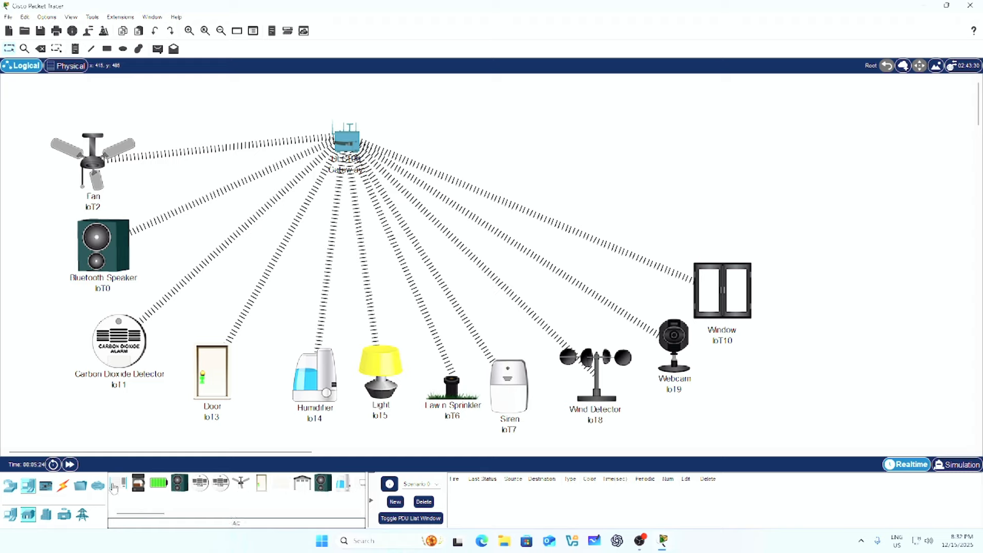
pyautogui.moveTo(118, 483); pyautogui.dragTo(757, 226)
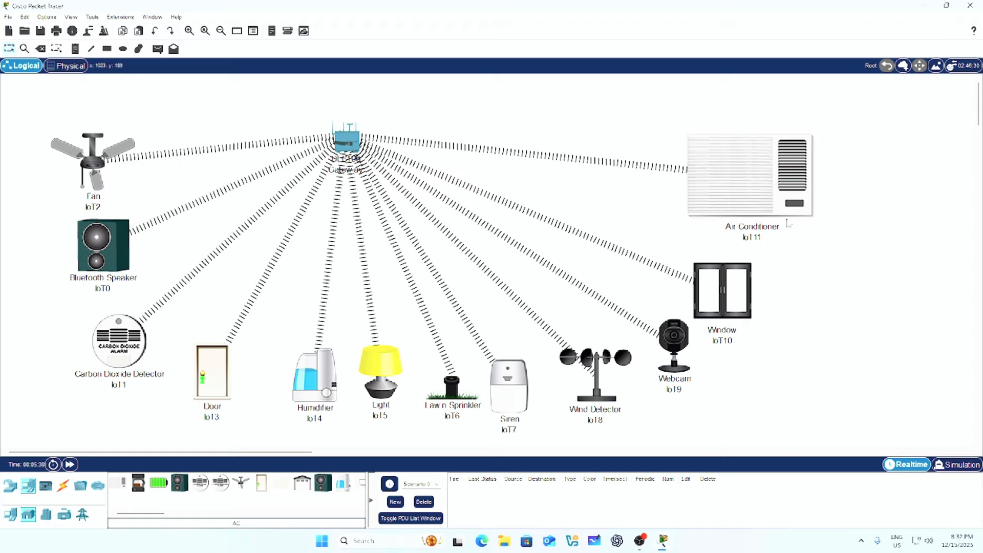
pyautogui.moveTo(779, 211); pyautogui.dragTo(778, 220)
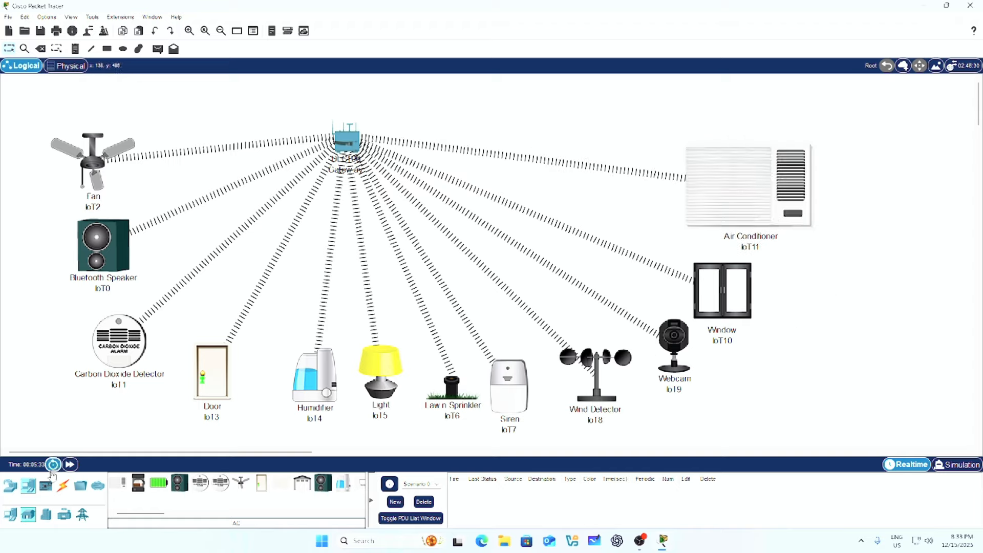
# Add a TabletPC-PT end device between the gateway and the Air Conditioner
pyautogui.click(10, 485)
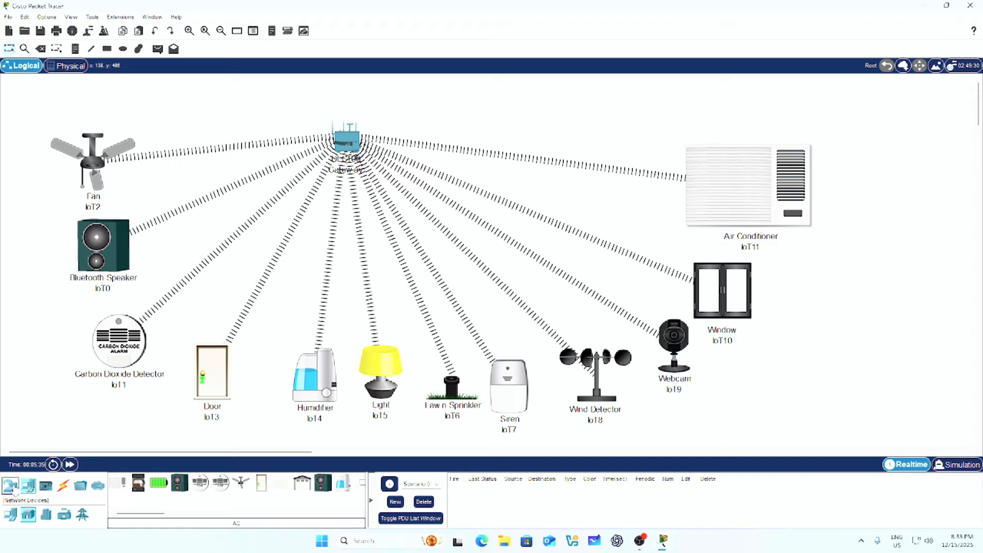
pyautogui.click(26, 486)
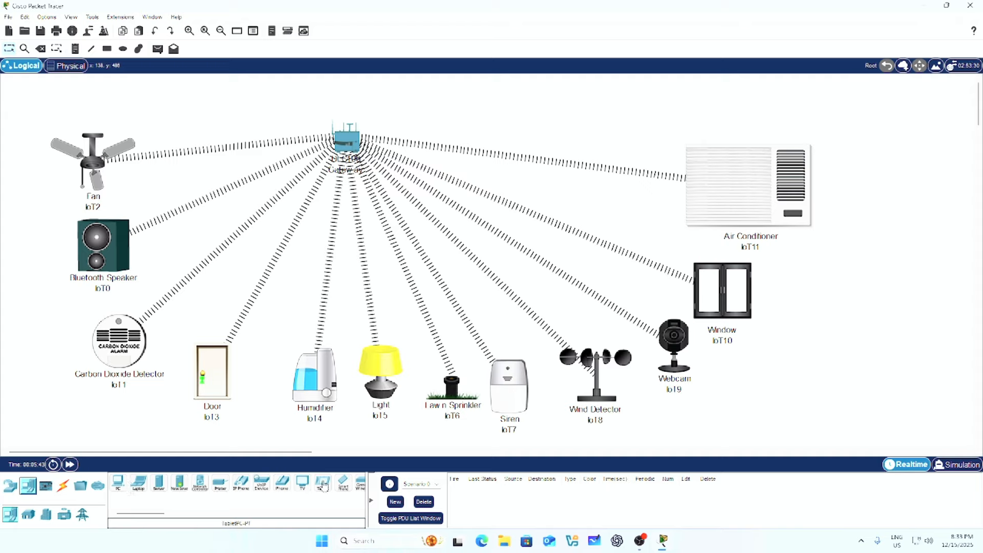
pyautogui.moveTo(324, 484); pyautogui.dragTo(559, 118)
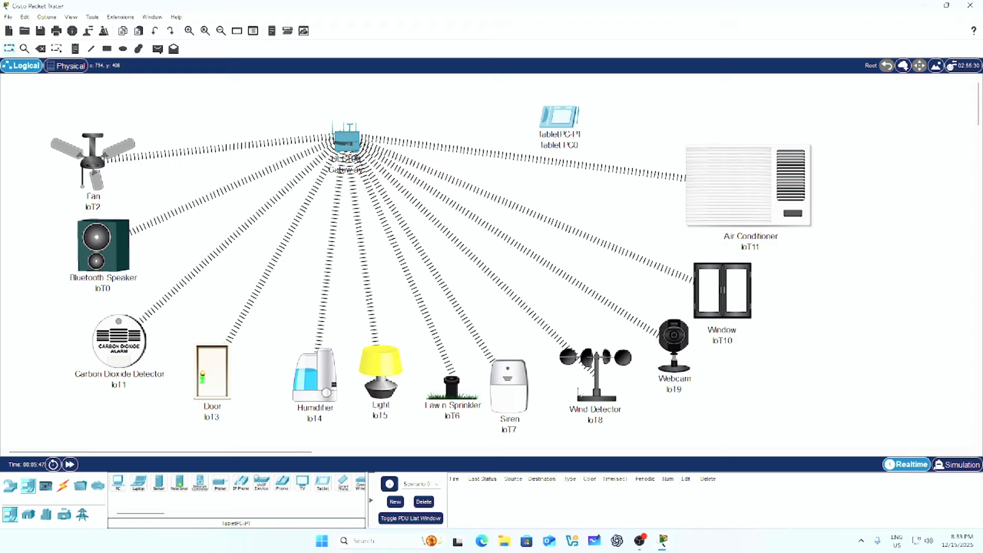
# Shift the Door, Humidifier, Light, Lawn Sprinkler, Siren and Wind Detector slightly toward the Carbon Dioxide Detector's side to space out the row
pyautogui.moveTo(218, 387); pyautogui.dragTo(201, 388)
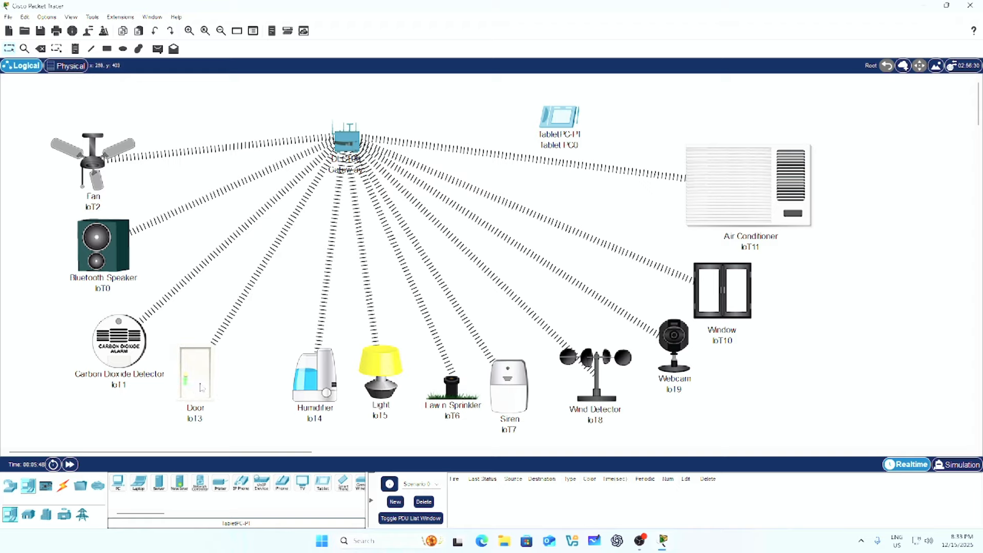
pyautogui.moveTo(287, 383); pyautogui.dragTo(263, 377)
pyautogui.moveTo(388, 384); pyautogui.dragTo(368, 383)
pyautogui.moveTo(452, 392); pyautogui.dragTo(418, 405)
pyautogui.moveTo(508, 384); pyautogui.dragTo(491, 387)
pyautogui.moveTo(607, 366); pyautogui.dragTo(594, 371)
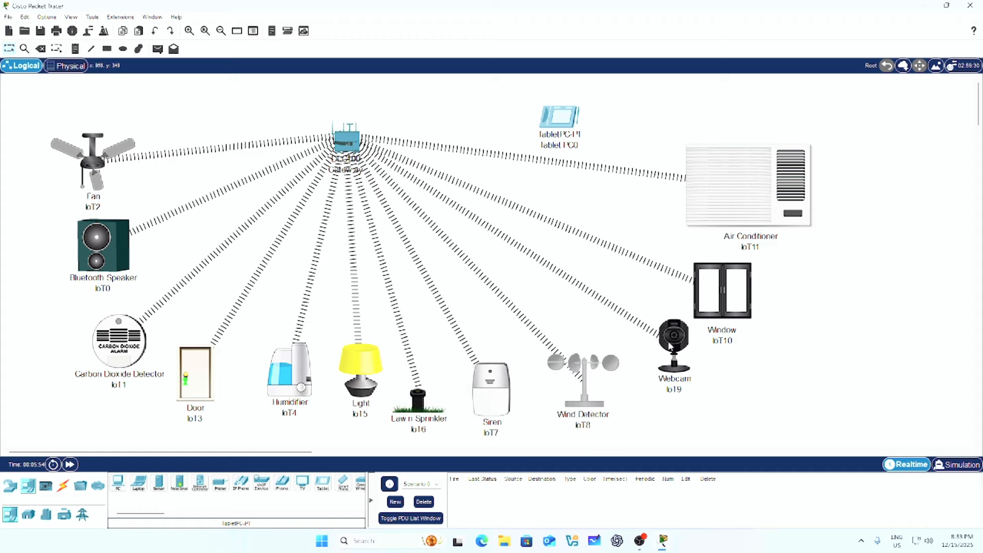
# Move the Webcam, Window and Air Conditioner slightly lower, and shift the tablet farther from the gateway
pyautogui.moveTo(671, 348); pyautogui.dragTo(664, 368)
pyautogui.moveTo(716, 313); pyautogui.dragTo(714, 335)
pyautogui.moveTo(767, 212); pyautogui.dragTo(748, 237)
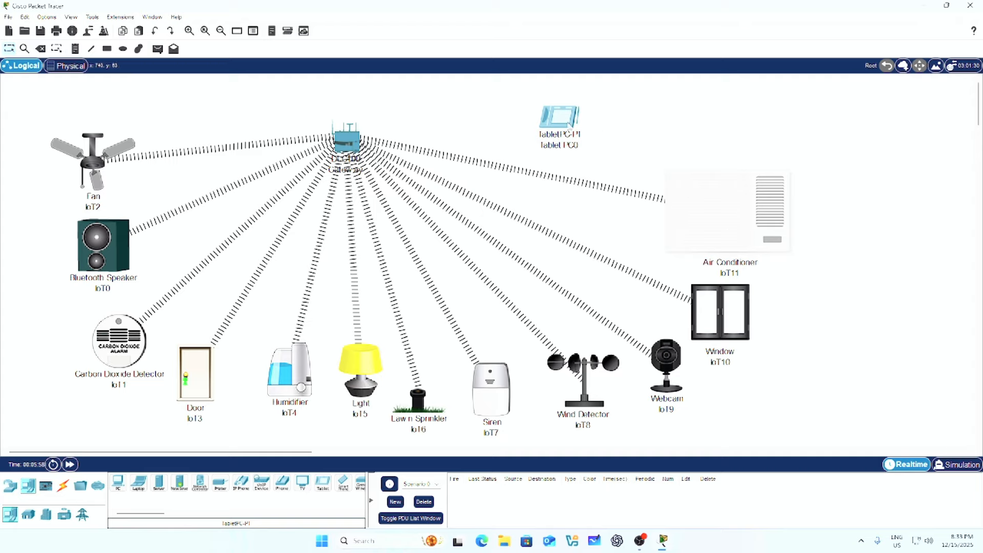
pyautogui.moveTo(559, 119); pyautogui.dragTo(583, 115)
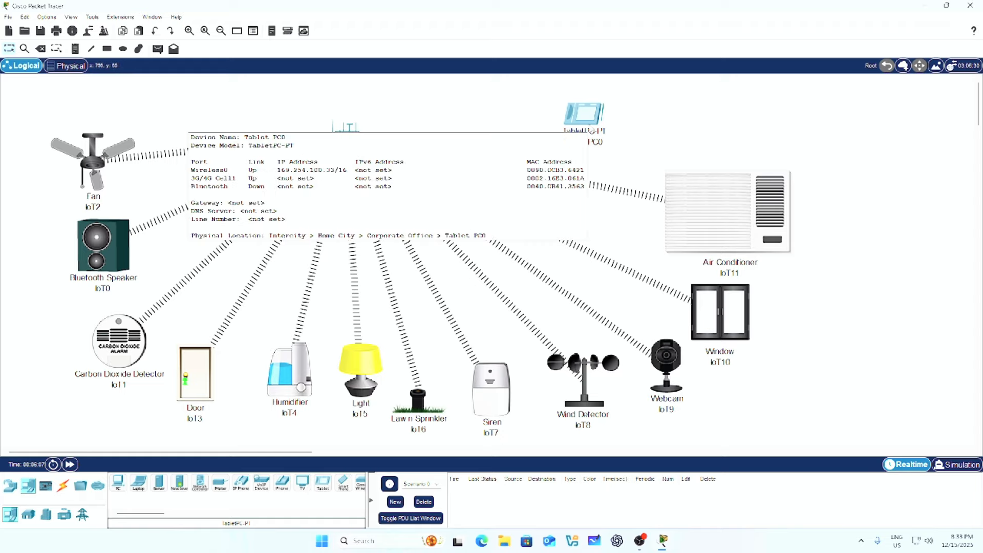
# Set the SSID of the tablet's Wireless0 interface to DefaultGateway and close its configuration window
pyautogui.click(584, 113)
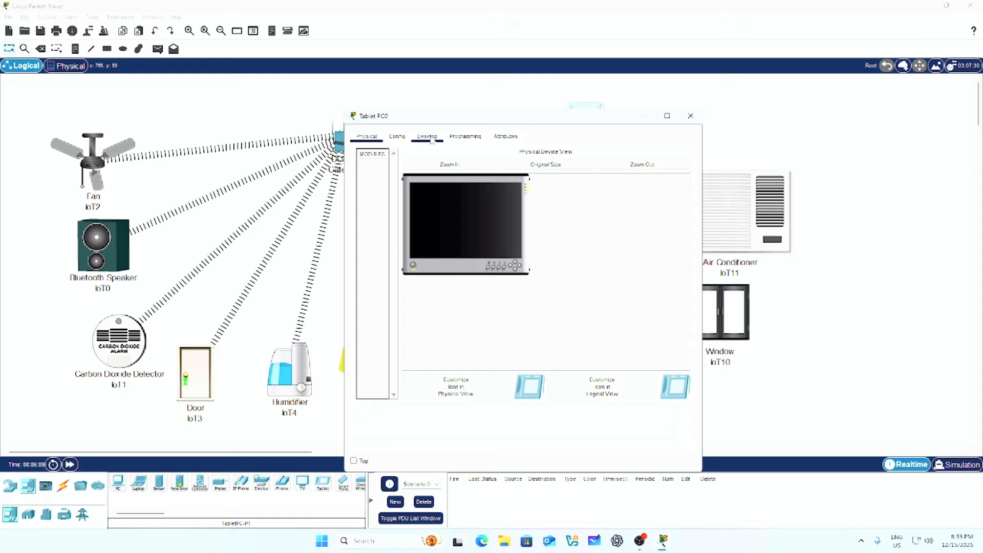
pyautogui.click(401, 138)
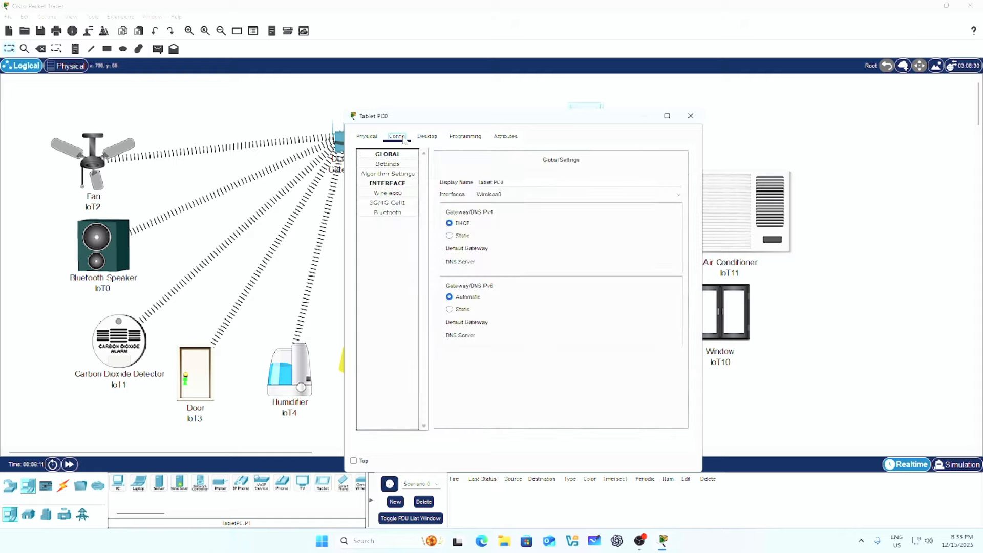
pyautogui.click(400, 195)
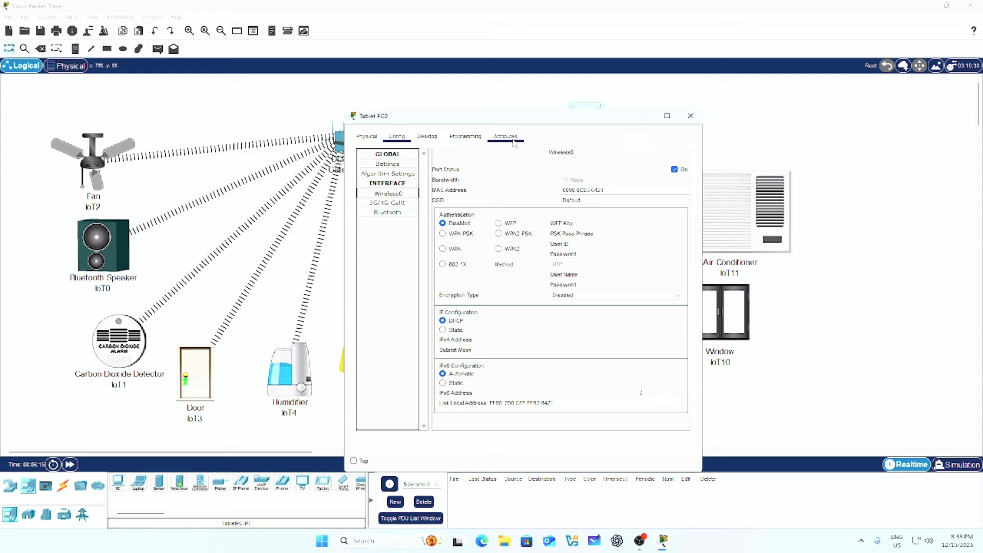
pyautogui.moveTo(500, 118); pyautogui.dragTo(676, 106)
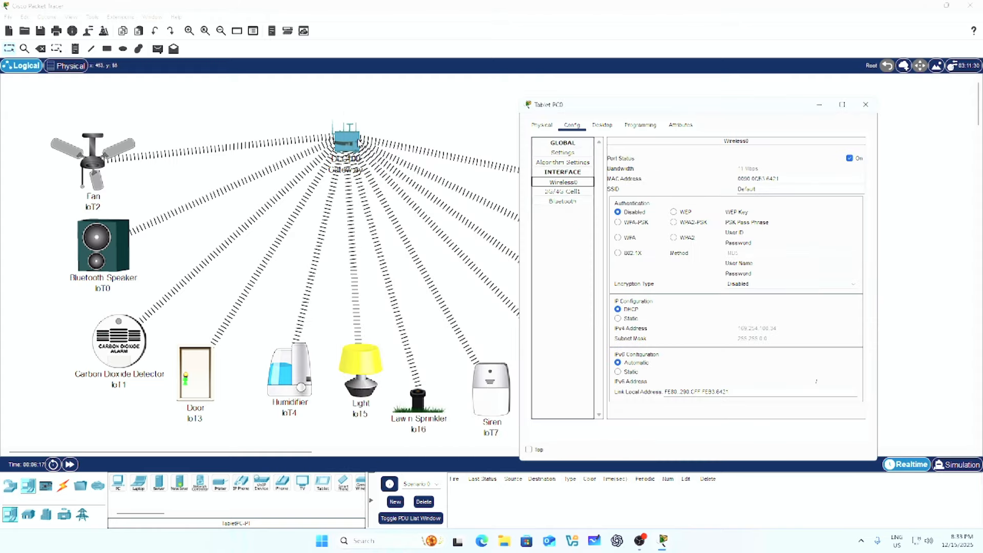
pyautogui.doubleClick(752, 190)
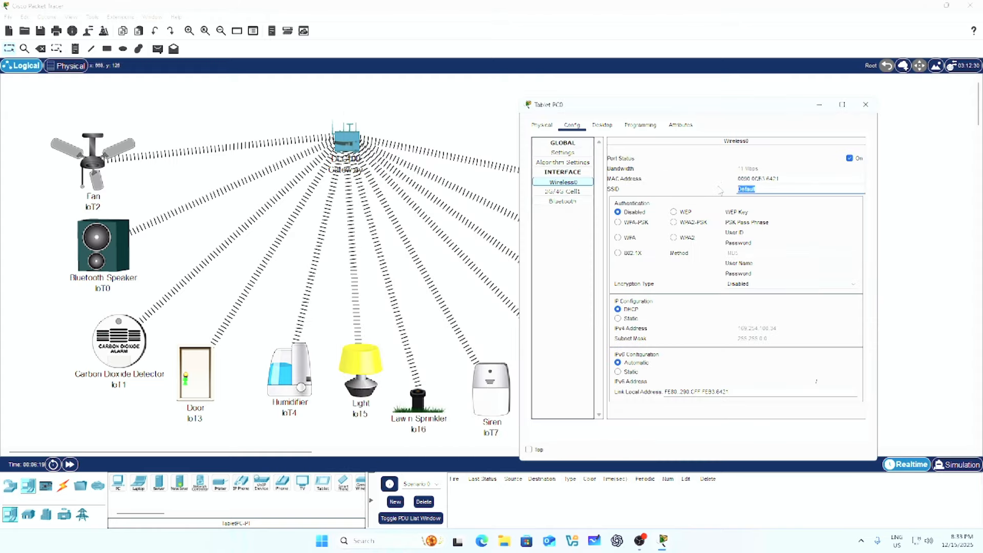
pyautogui.write('D')
pyautogui.click(865, 104)
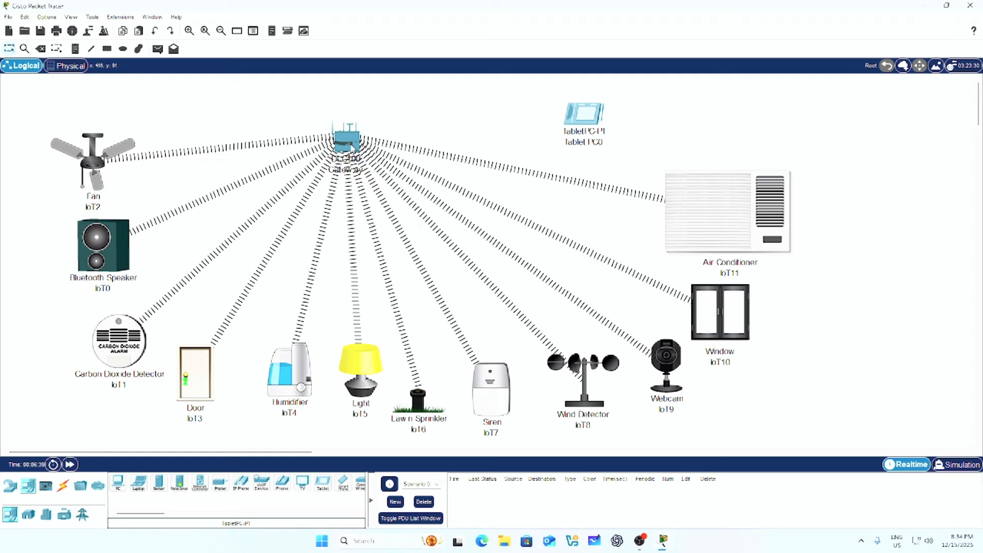
# Examine the gateway's Internet, LAN and Wireless settings to check its SSID, then close its window
pyautogui.moveTo(353, 147)
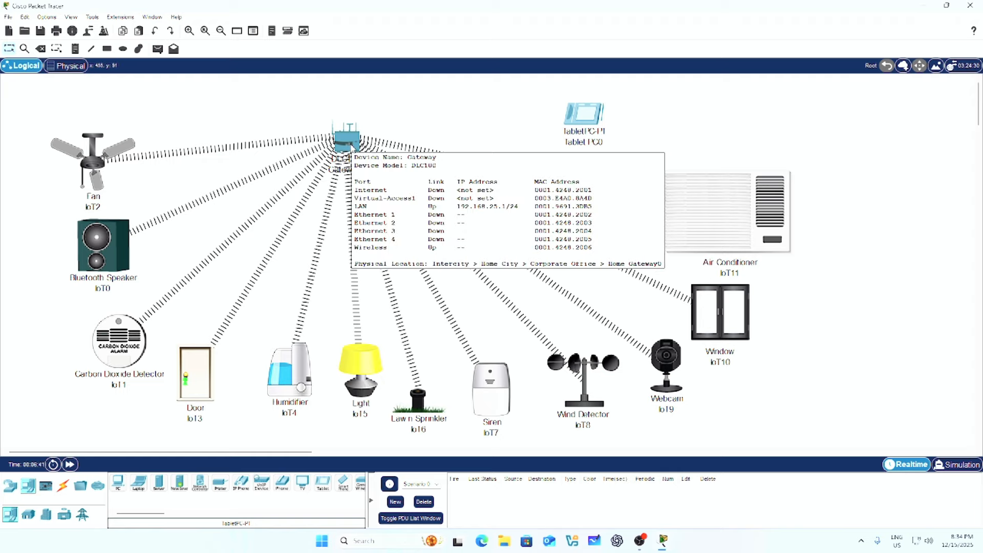
pyautogui.click(352, 147)
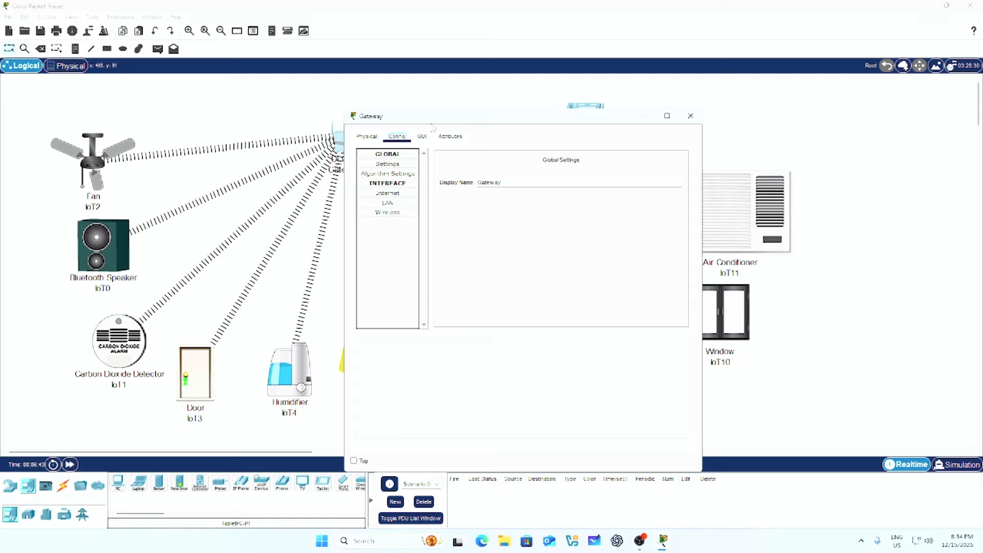
pyautogui.moveTo(434, 124); pyautogui.dragTo(528, 142)
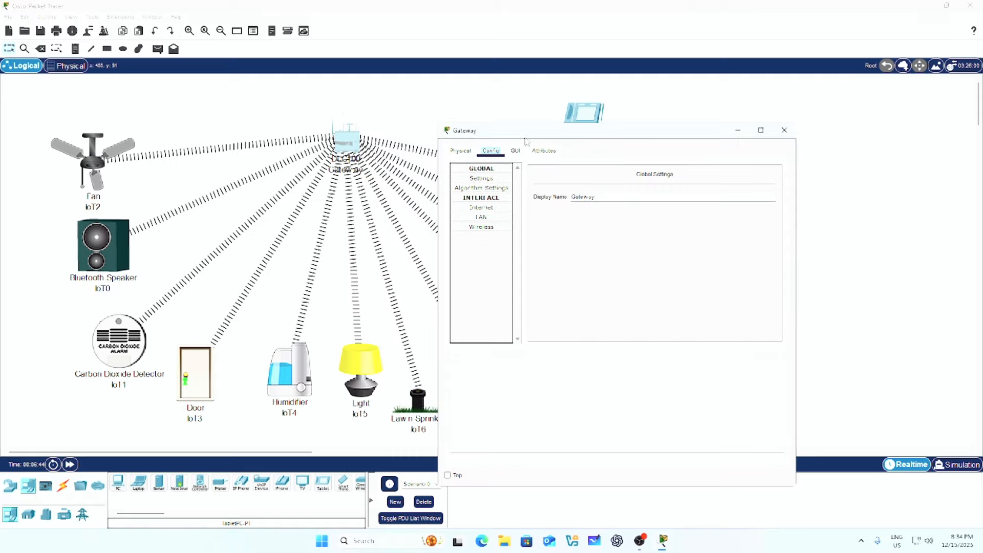
pyautogui.click(489, 207)
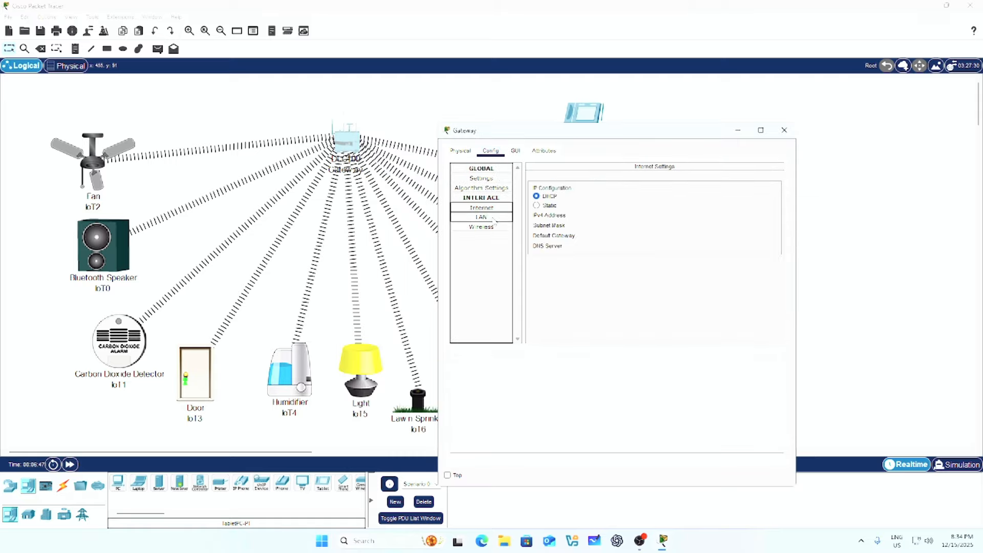
pyautogui.click(482, 217)
pyautogui.click(491, 227)
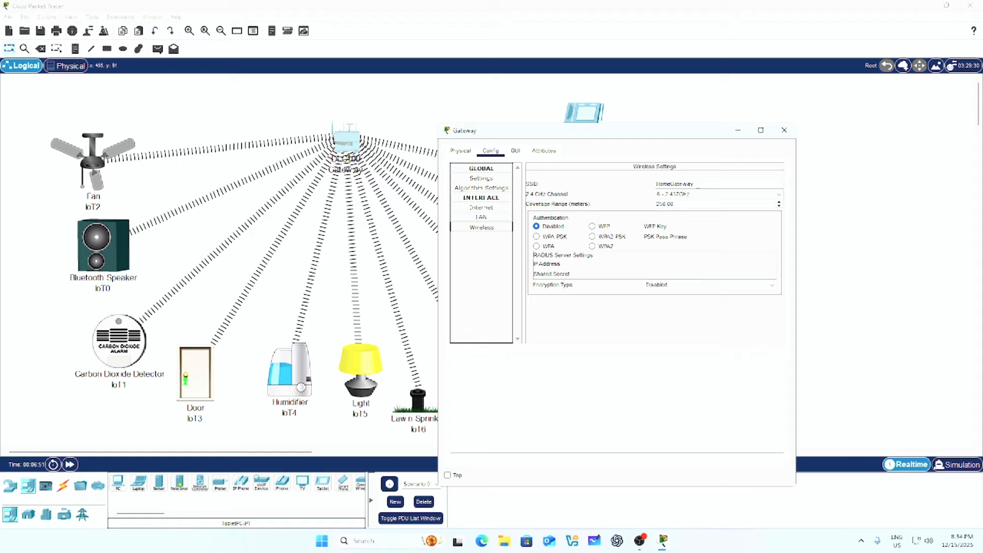
pyautogui.click(783, 130)
# Set the SSID of the tablet's Wireless0 interface to HomeGateway, close its window, and move the tablet slightly farther from the gateway
pyautogui.click(584, 112)
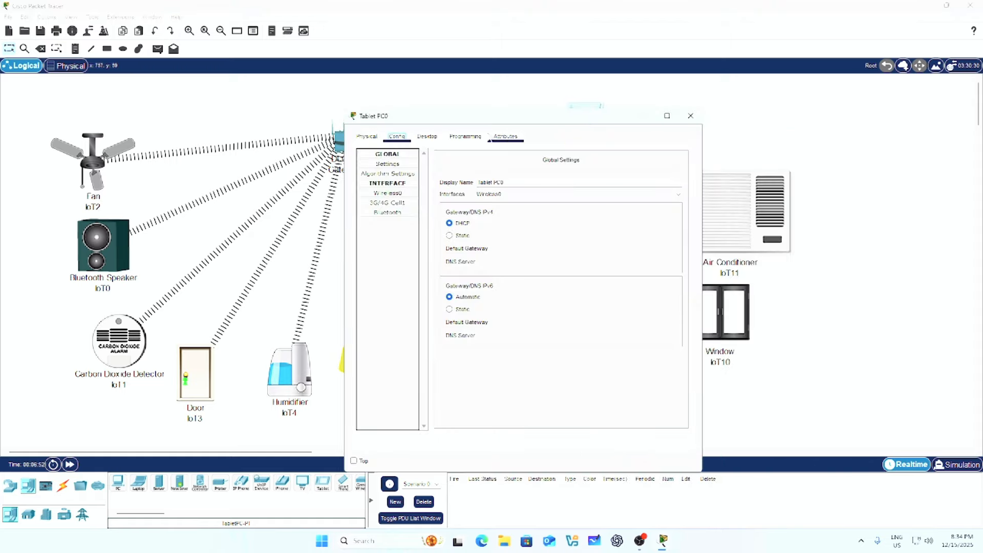
pyautogui.click(418, 193)
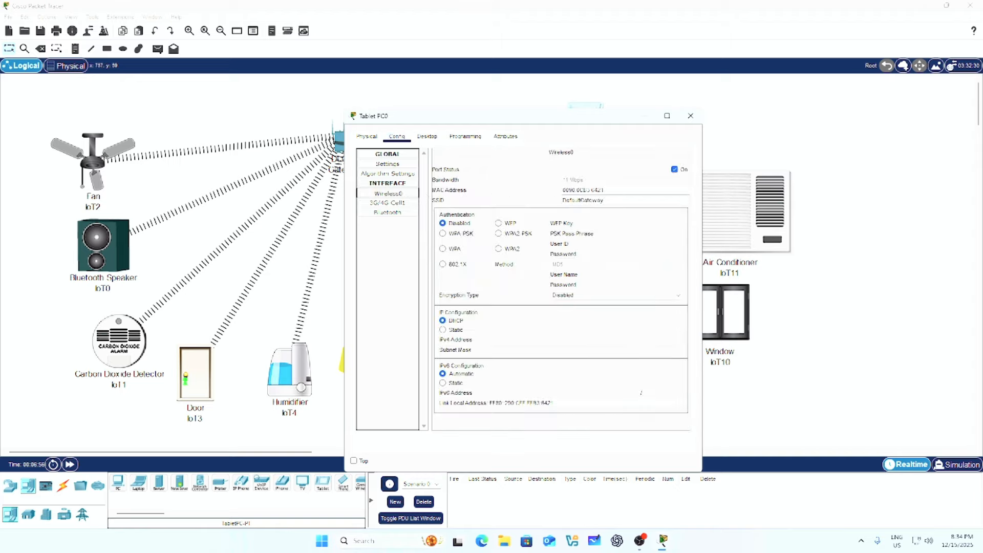
pyautogui.moveTo(578, 200); pyautogui.dragTo(555, 205)
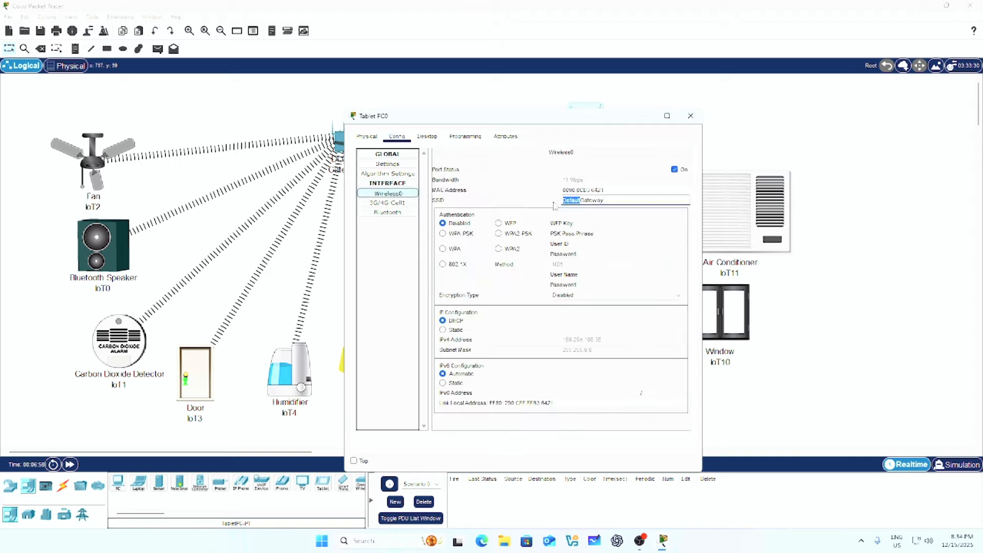
pyautogui.write('Home')
pyautogui.click(690, 116)
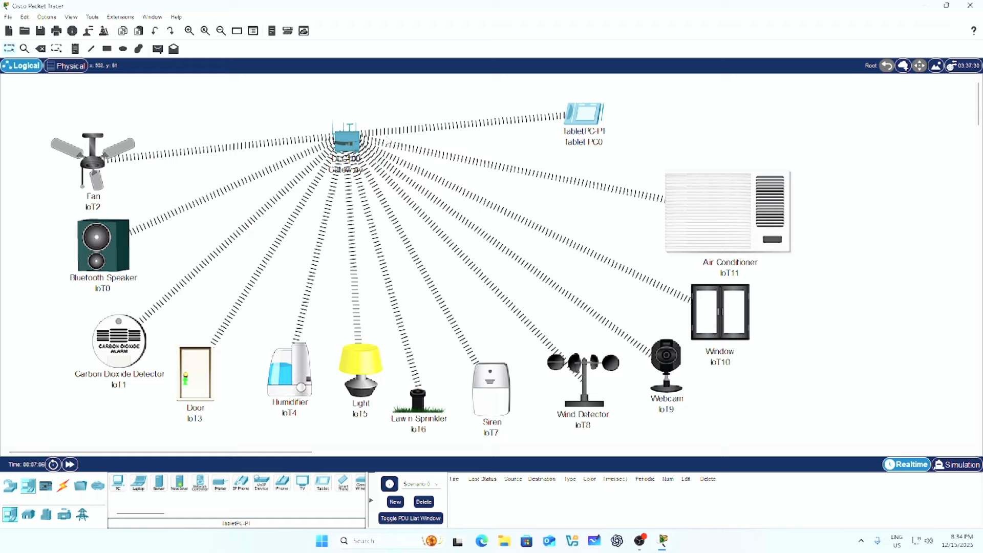
pyautogui.moveTo(583, 113); pyautogui.dragTo(617, 111)
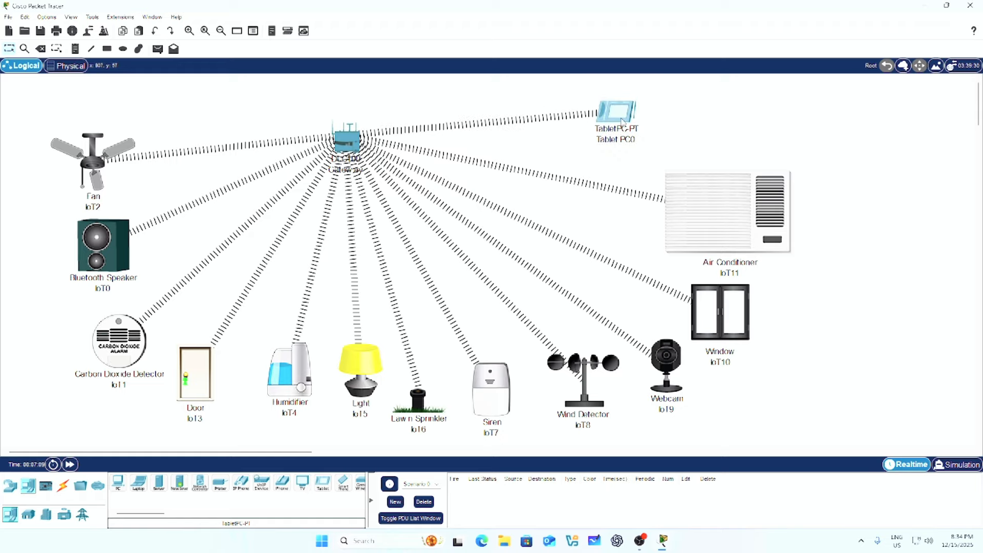
pyautogui.moveTo(622, 122)
# Add an Old Car to the workspace above the Fan, moving the Fan and Bluetooth Speaker lower to make room
pyautogui.click(46, 513)
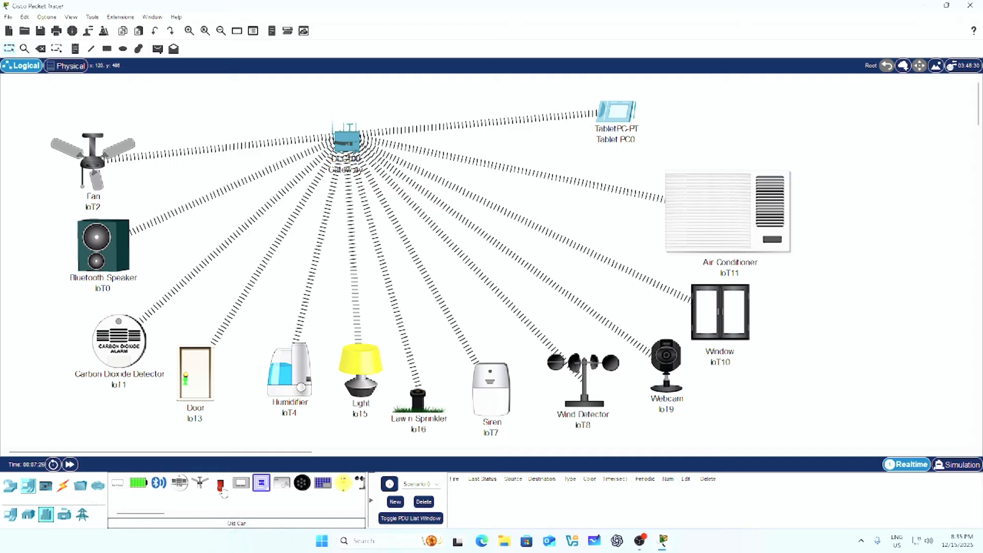
pyautogui.moveTo(223, 493); pyautogui.dragTo(825, 117)
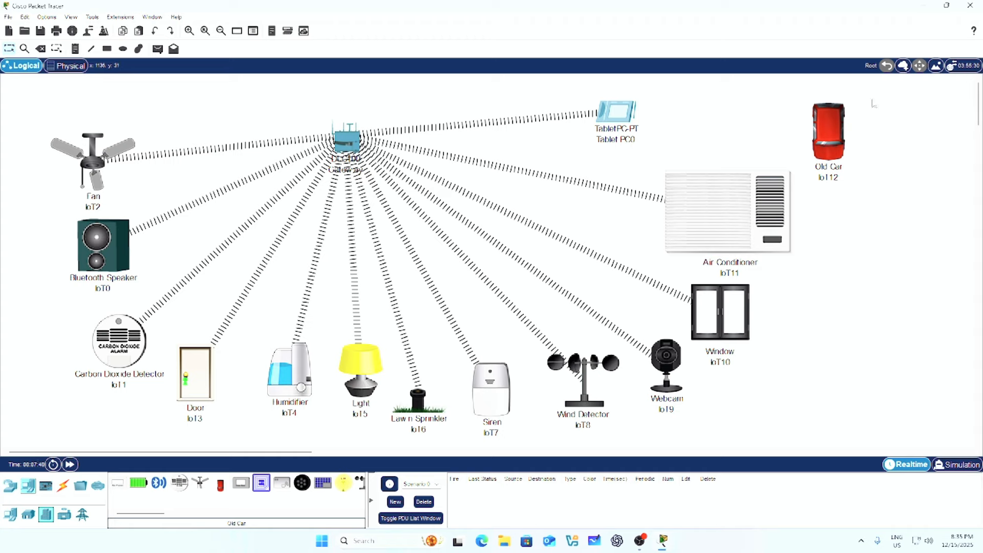
pyautogui.moveTo(851, 128); pyautogui.dragTo(166, 88)
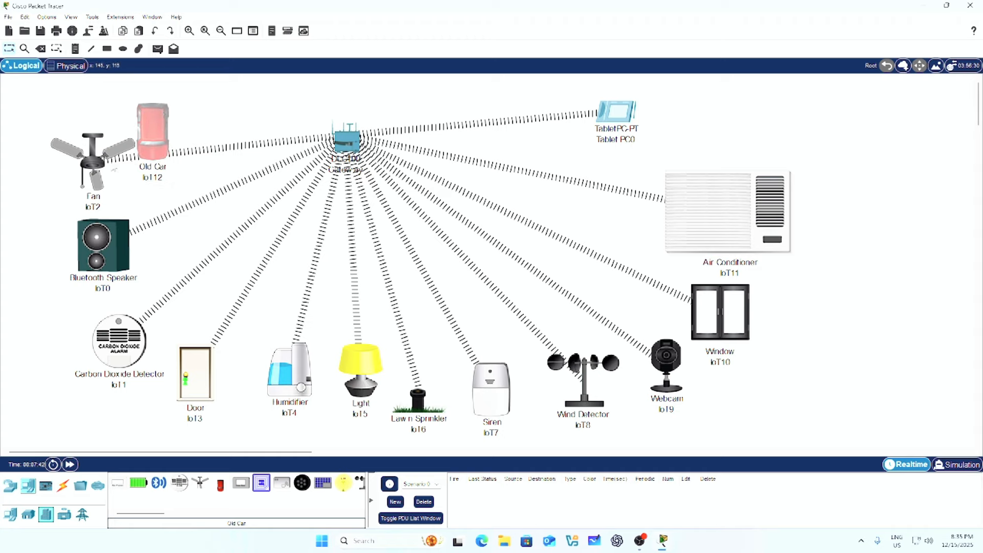
pyautogui.moveTo(103, 165); pyautogui.dragTo(58, 199)
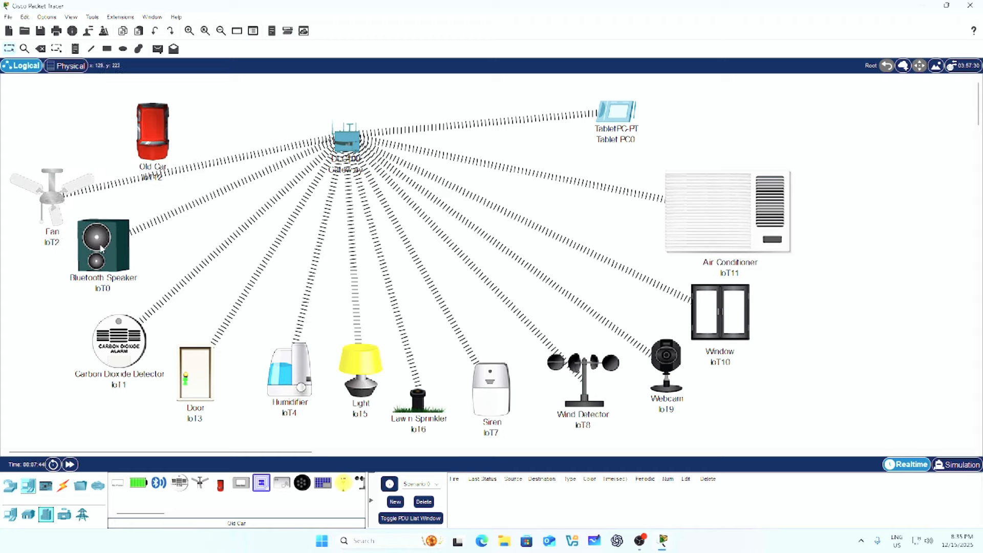
pyautogui.moveTo(120, 261); pyautogui.dragTo(96, 318)
pyautogui.moveTo(57, 206); pyautogui.dragTo(72, 231)
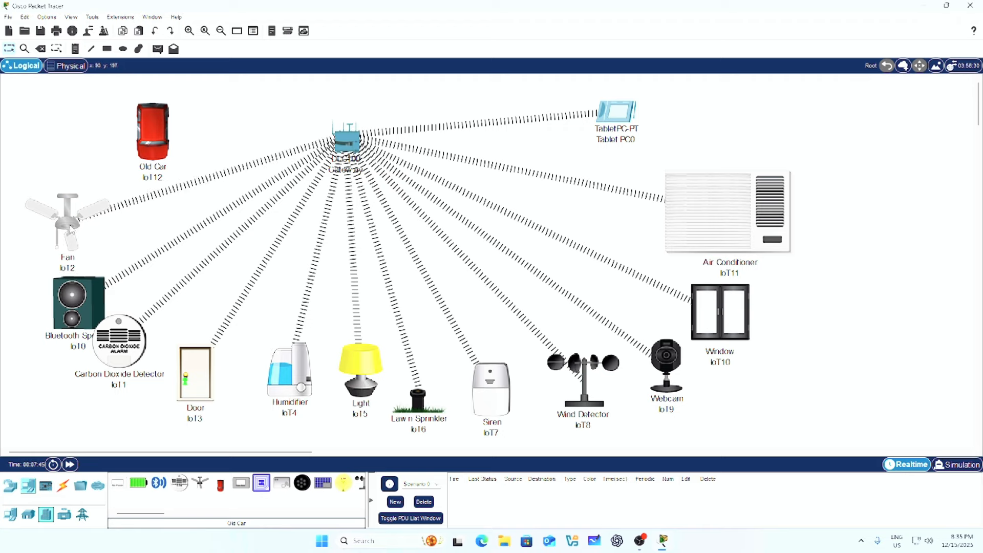
pyautogui.moveTo(152, 132); pyautogui.dragTo(97, 132)
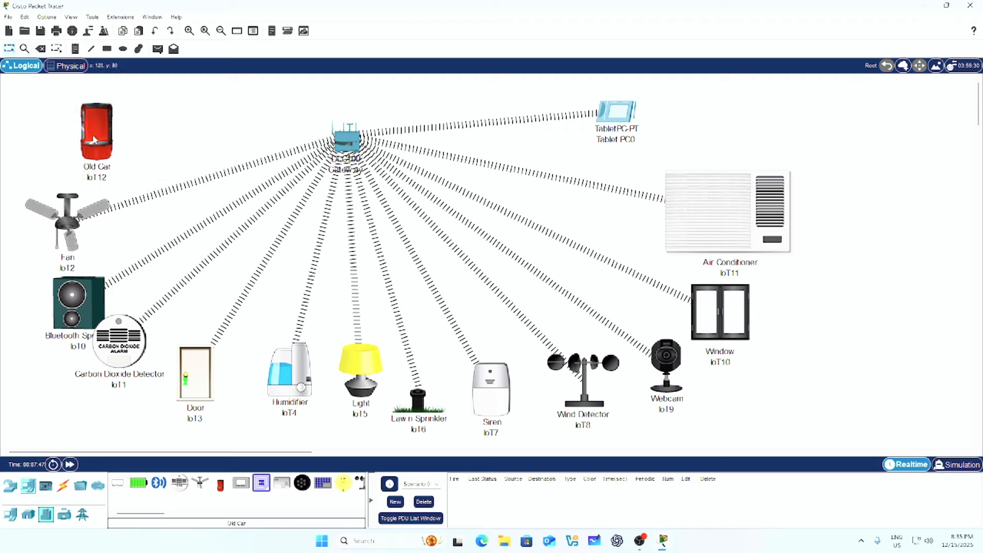
# Set the Old Car's first network adapter to PT-IOT-NM-1W, close its window, and nudge the car slightly away from the gateway
pyautogui.click(97, 139)
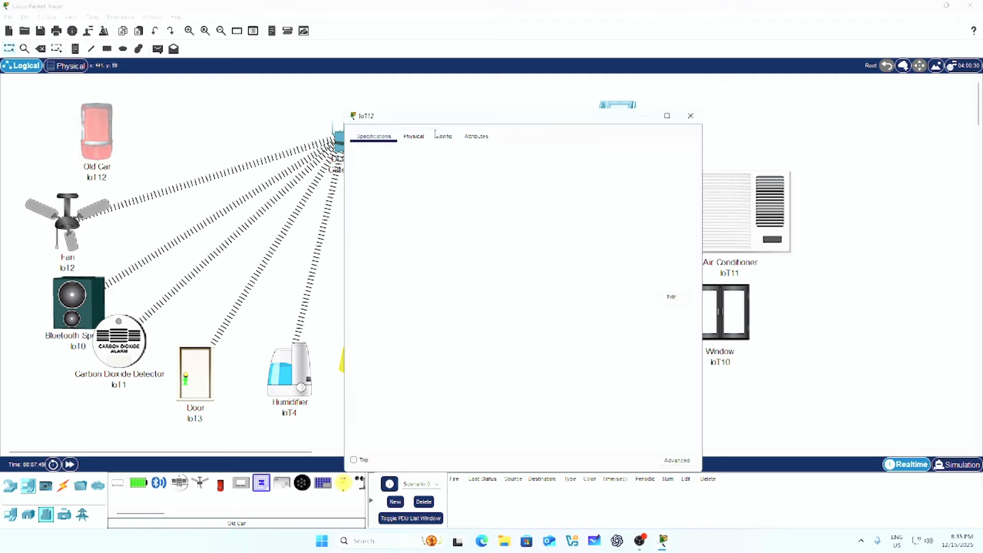
pyautogui.click(415, 138)
pyautogui.click(414, 137)
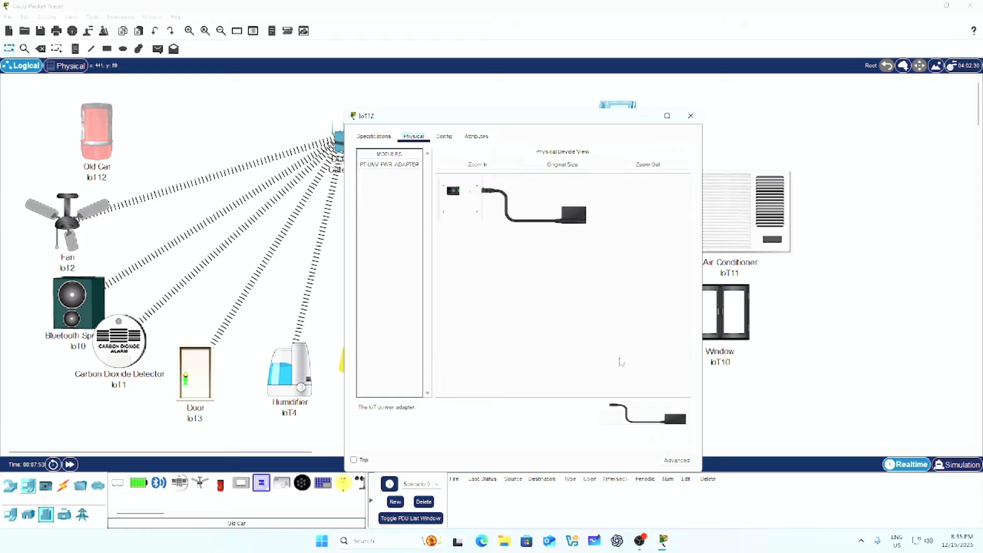
pyautogui.click(681, 459)
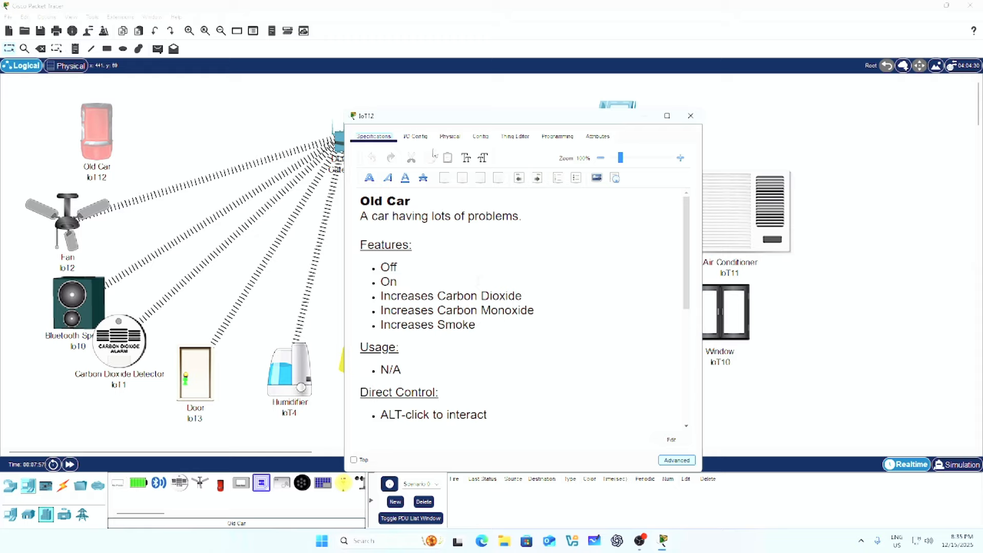
pyautogui.click(421, 139)
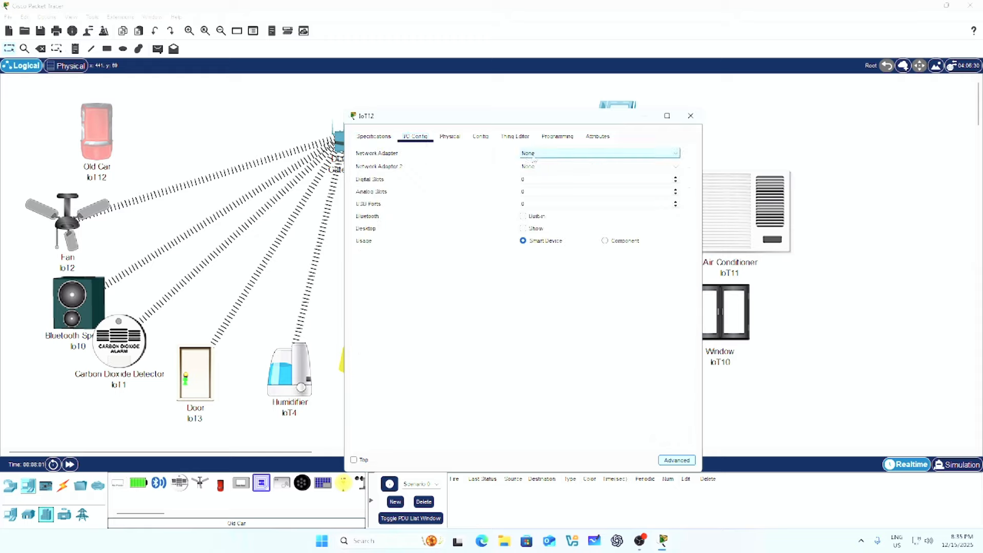
pyautogui.click(542, 153)
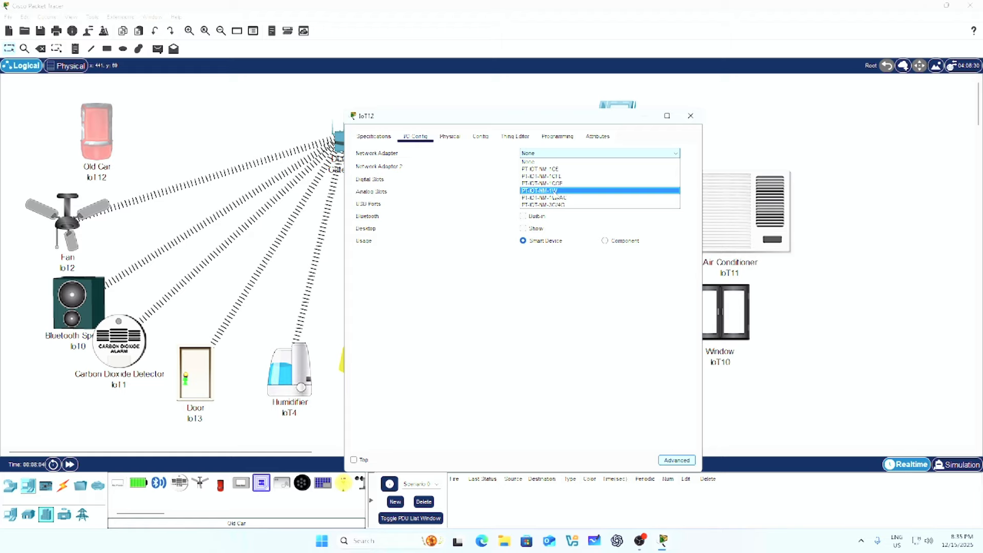
pyautogui.click(554, 191)
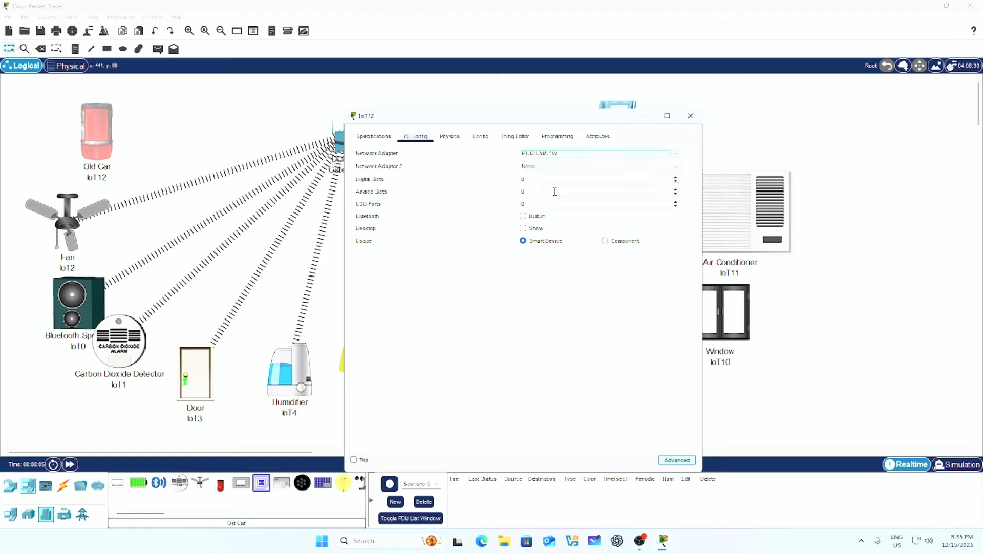
pyautogui.click(690, 116)
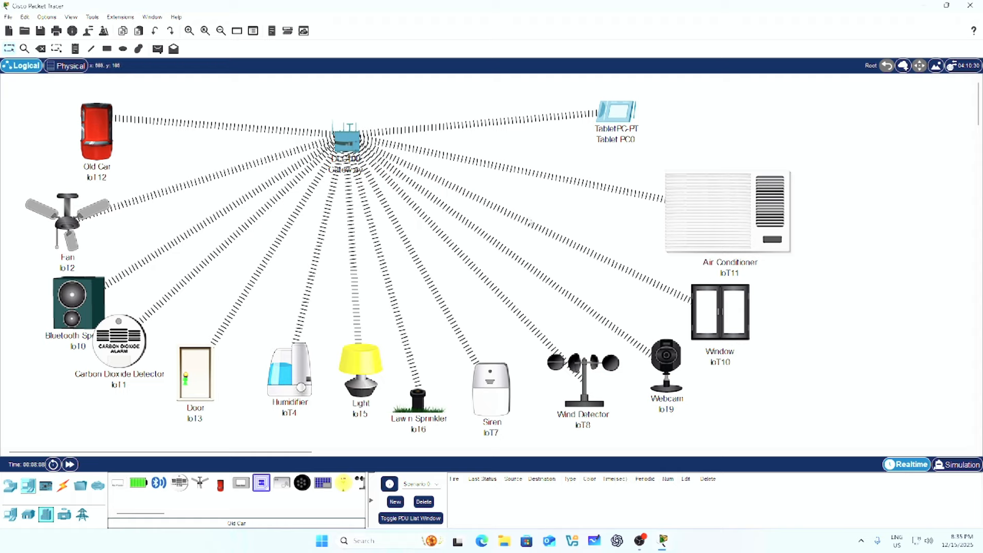
pyautogui.moveTo(103, 146); pyautogui.dragTo(97, 147)
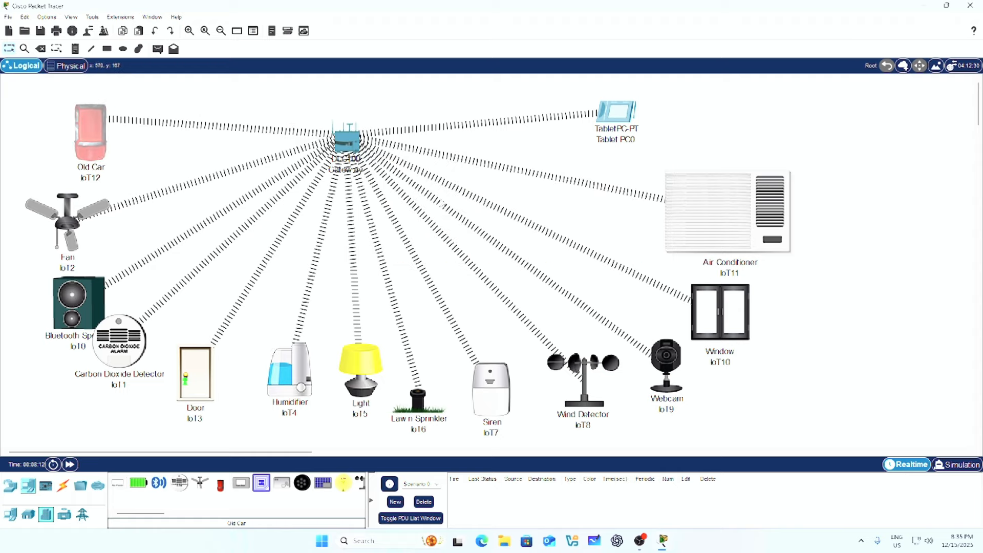
# Log in to the IoT server through the tablet's IoT Monitor with the prefilled credentials, check its device list, and close the tablet's window
pyautogui.click(614, 114)
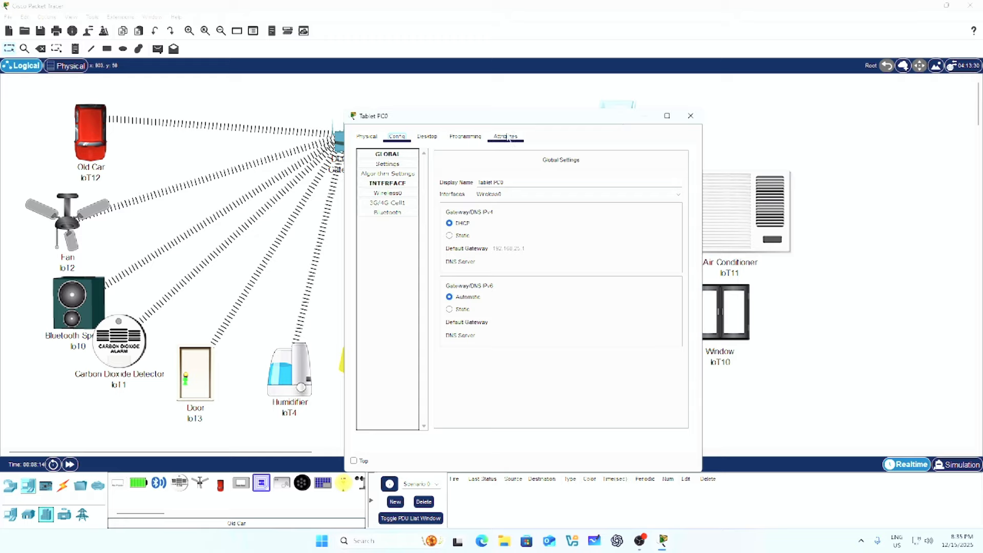
pyautogui.moveTo(444, 115); pyautogui.dragTo(664, 131)
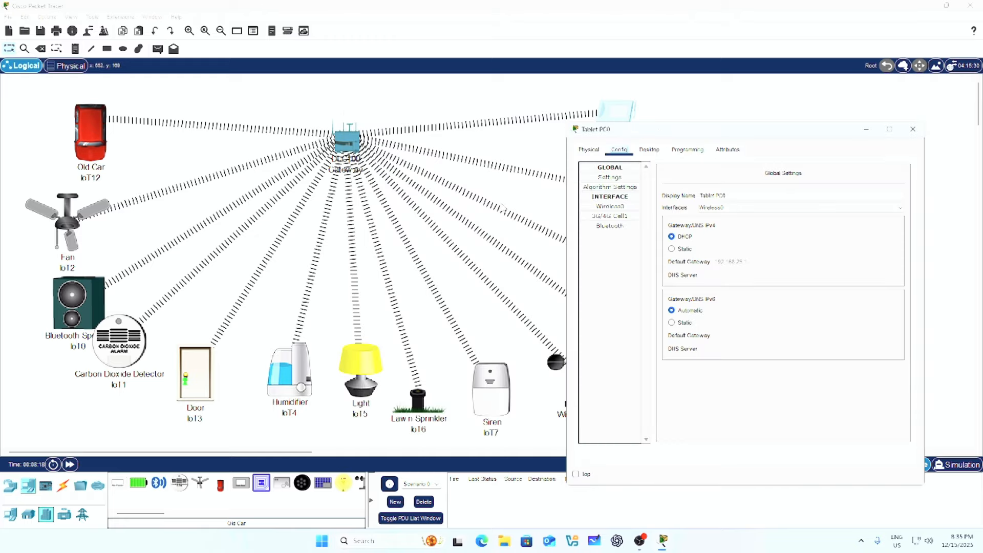
pyautogui.moveTo(658, 136); pyautogui.dragTo(686, 94)
pyautogui.click(698, 150)
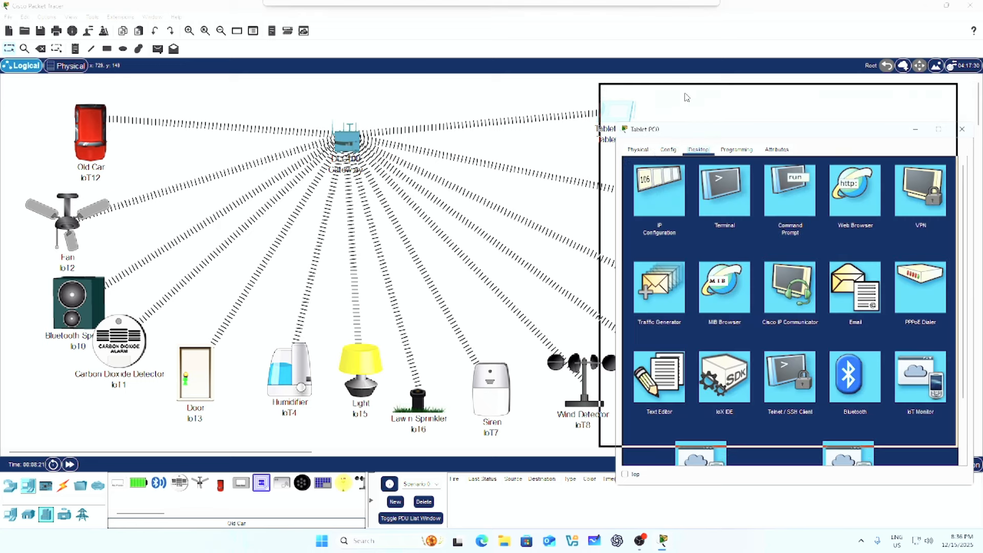
pyautogui.scroll(-3, 696, 369)
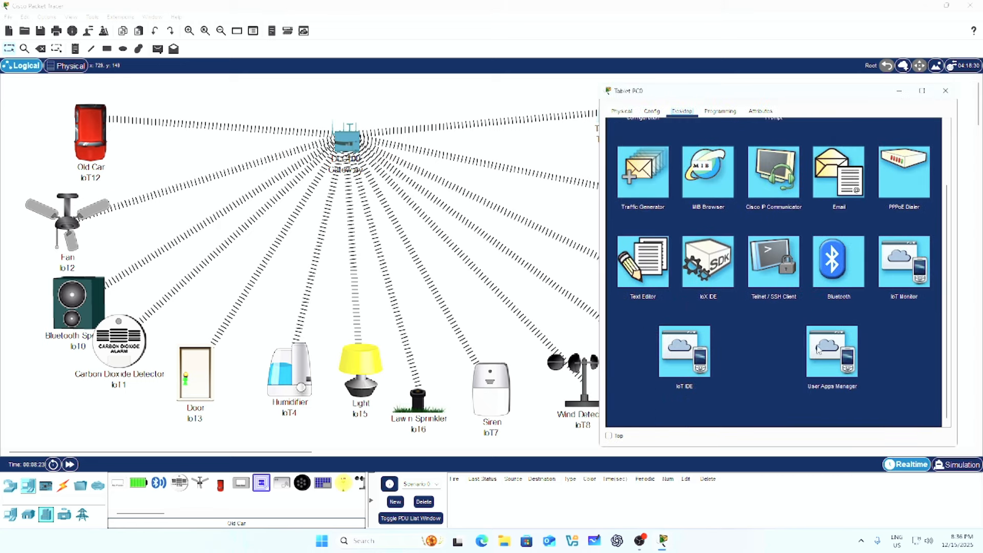
pyautogui.click(909, 277)
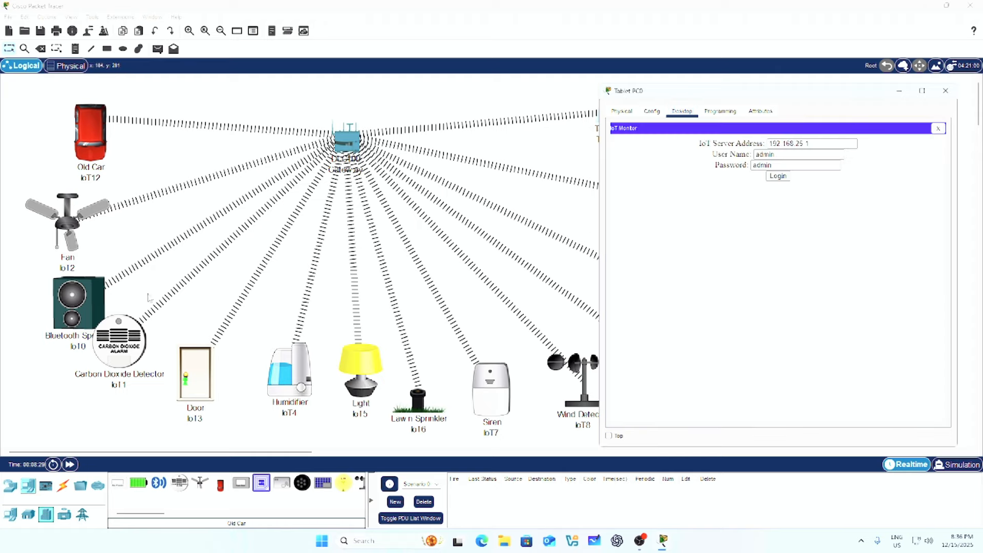
pyautogui.click(777, 176)
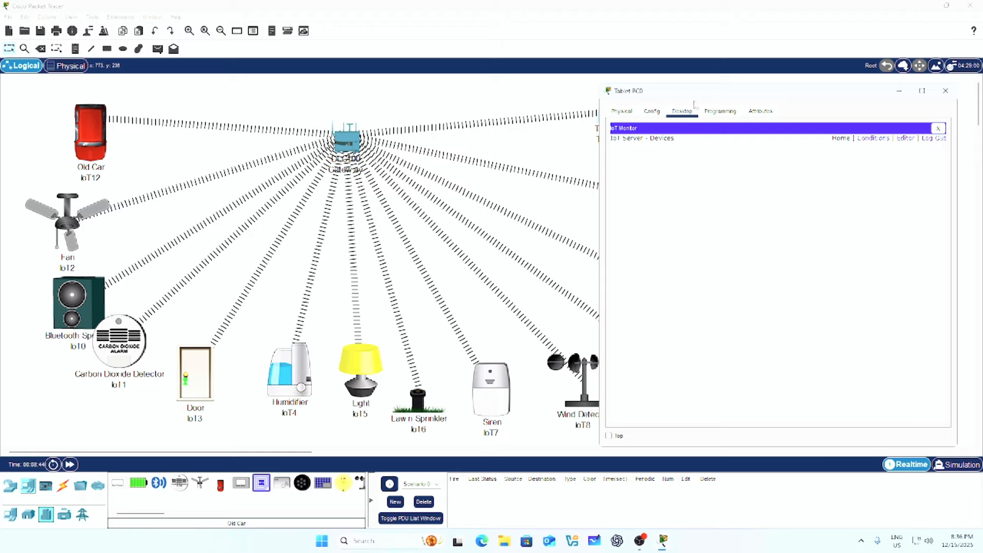
pyautogui.moveTo(694, 92); pyautogui.dragTo(689, 122)
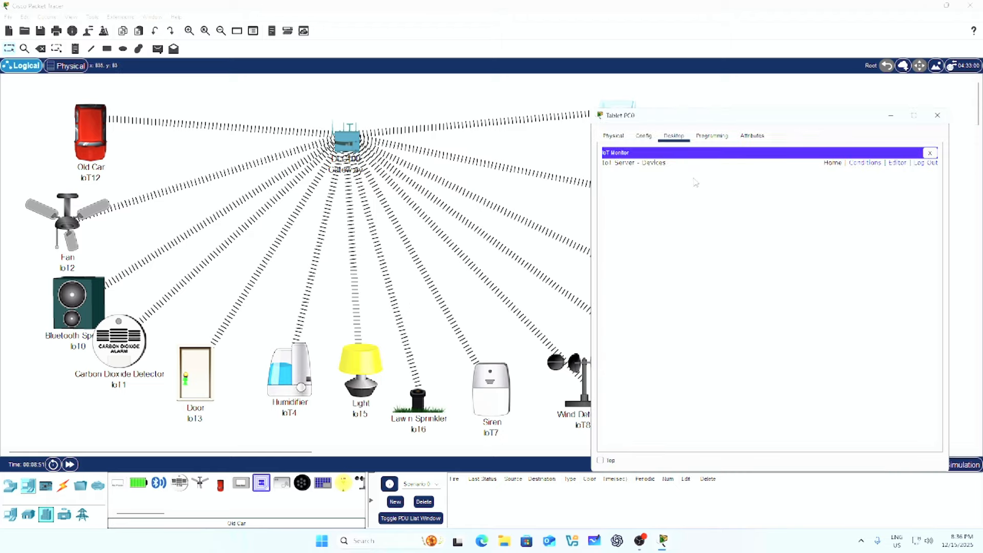
pyautogui.click(937, 116)
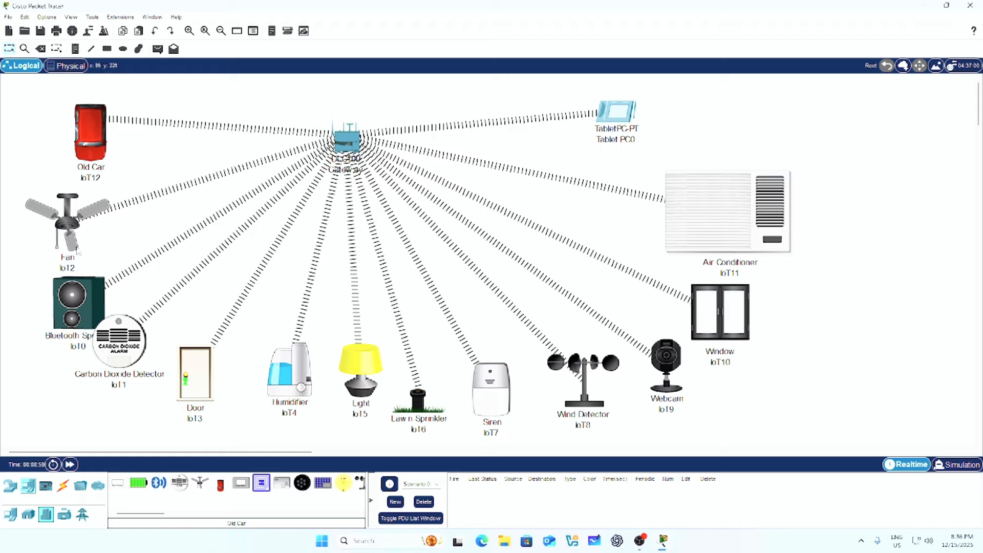
# Set the Fan's IoT Server to Home Gateway in its global settings and close its window
pyautogui.click(73, 223)
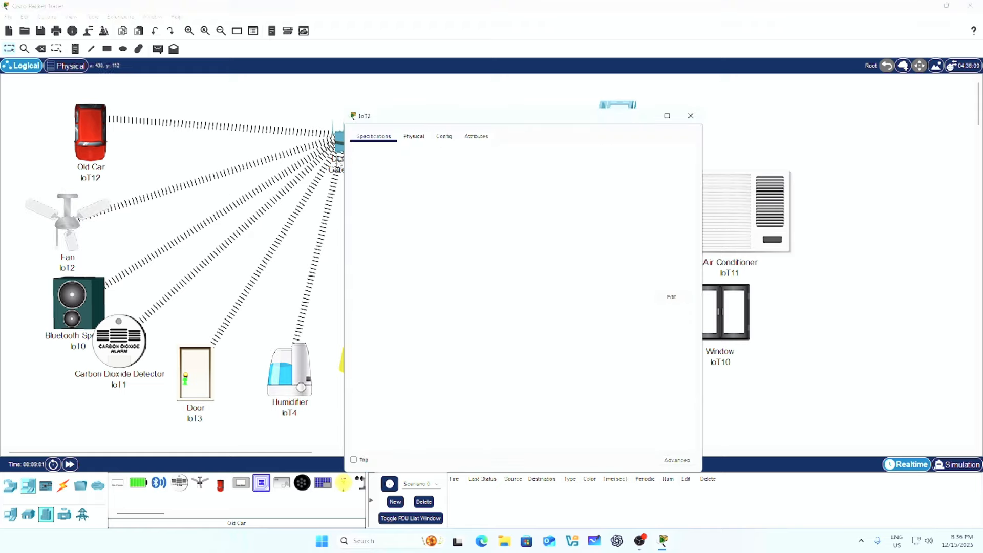
pyautogui.click(413, 136)
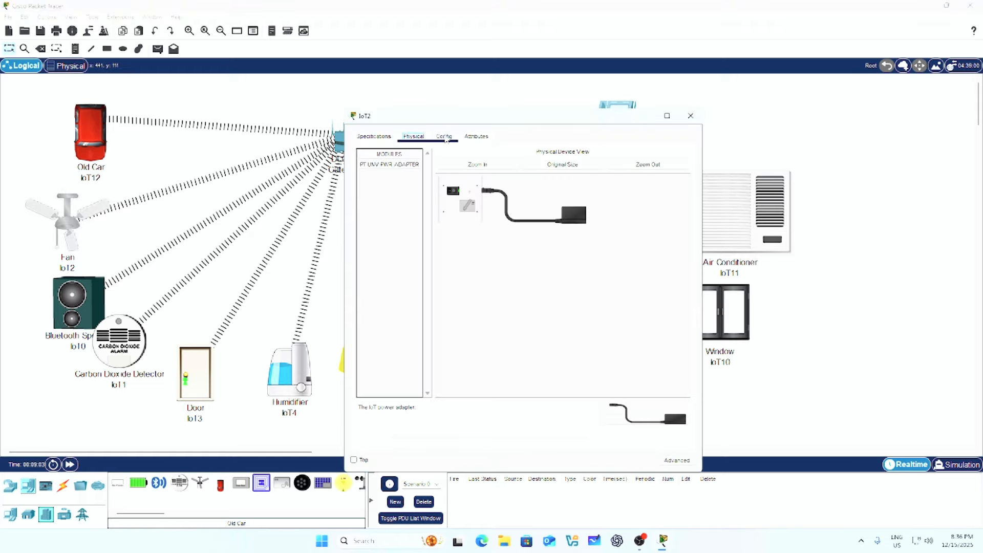
pyautogui.click(444, 136)
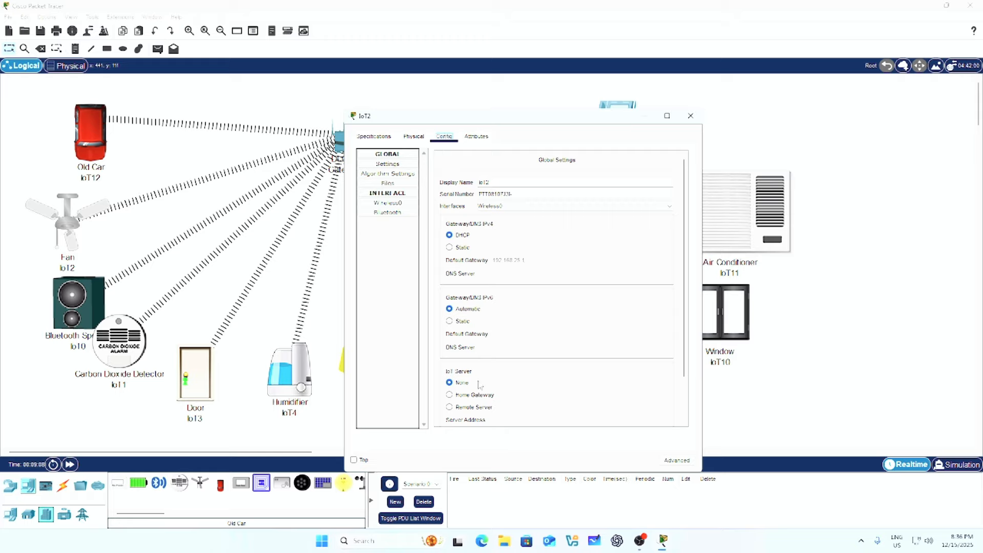
pyautogui.moveTo(473, 125); pyautogui.dragTo(671, 167)
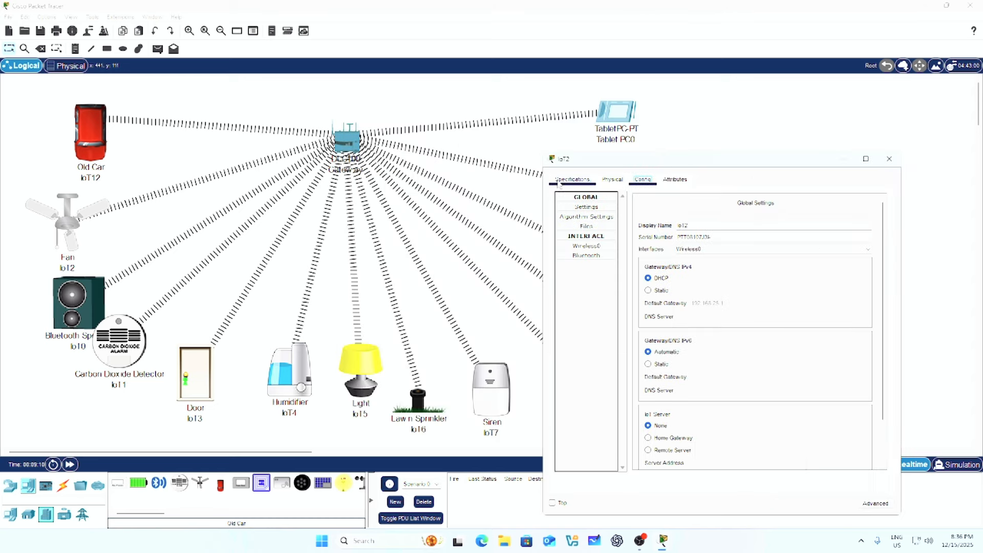
pyautogui.click(665, 438)
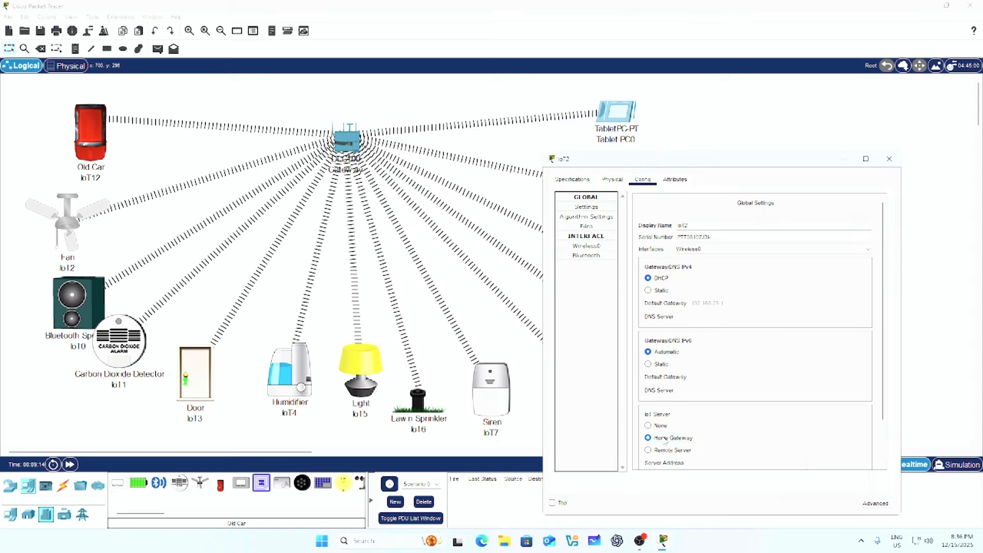
pyautogui.click(889, 158)
# Set the Door's IoT Server to Home Gateway in its global settings and close its window
pyautogui.click(203, 373)
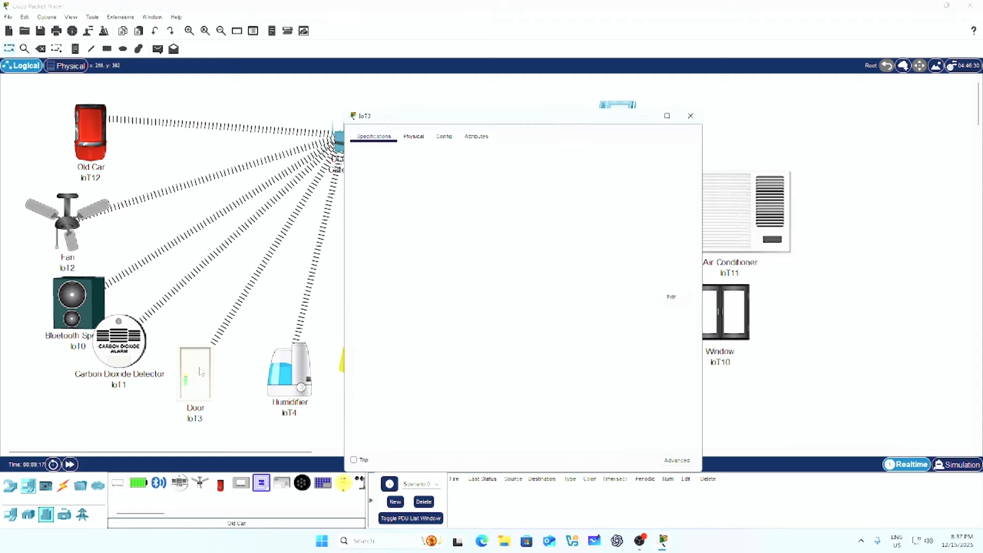
pyautogui.click(446, 137)
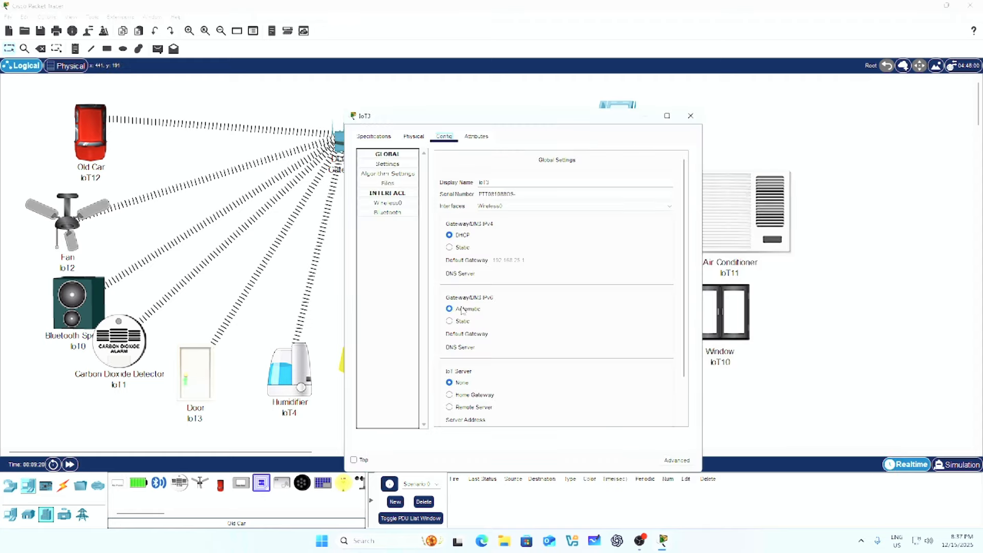
pyautogui.click(467, 395)
pyautogui.click(690, 116)
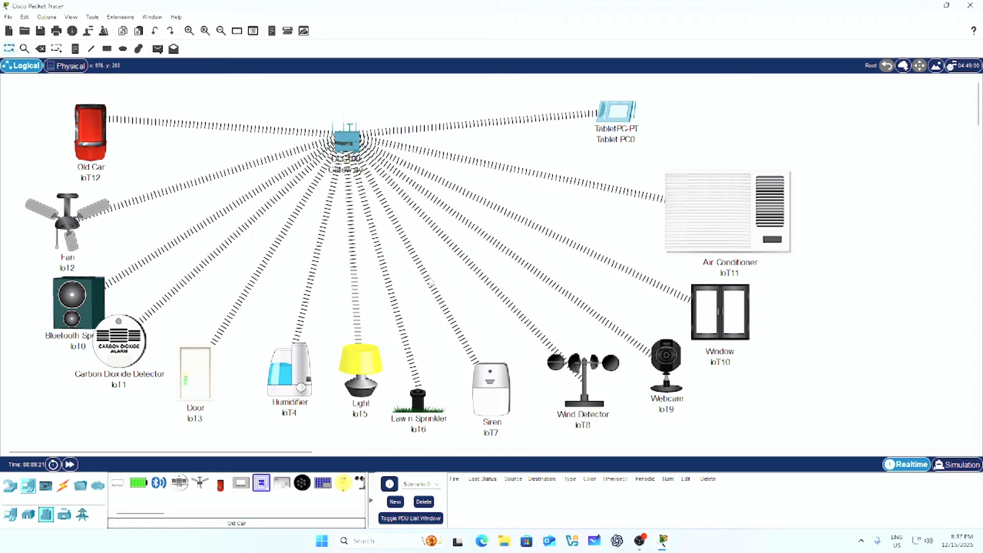
# Set the Light's IoT Server to Home Gateway in its global settings and close its window
pyautogui.click(353, 371)
pyautogui.click(437, 142)
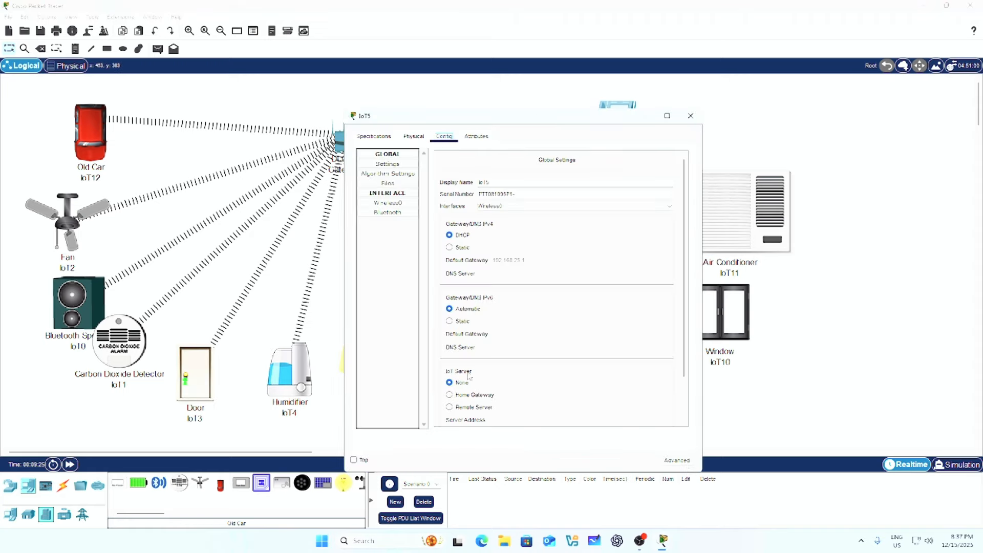
pyautogui.click(466, 396)
pyautogui.click(691, 115)
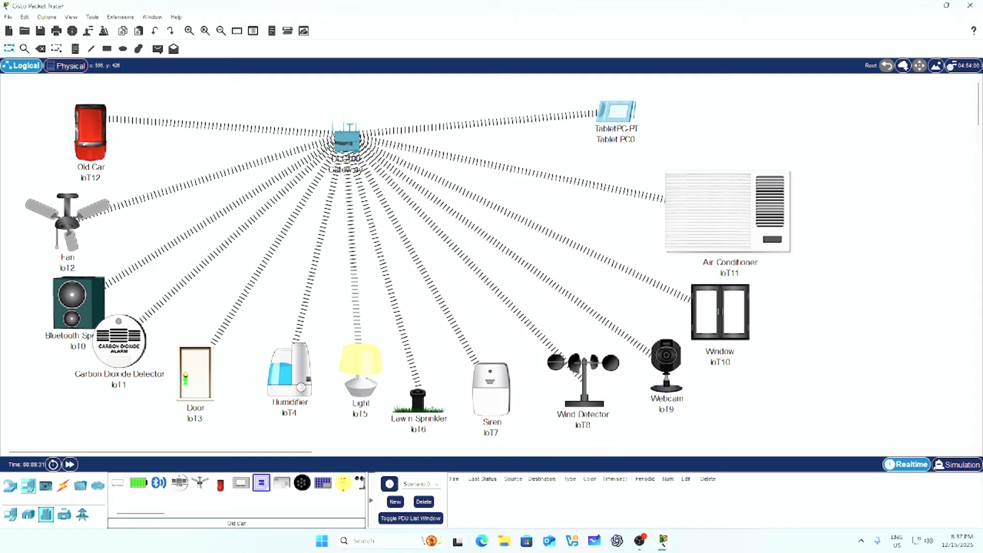
# Set the Lawn Sprinkler's IoT Server to Home Gateway in its global settings and close its window
pyautogui.click(428, 405)
pyautogui.click(443, 137)
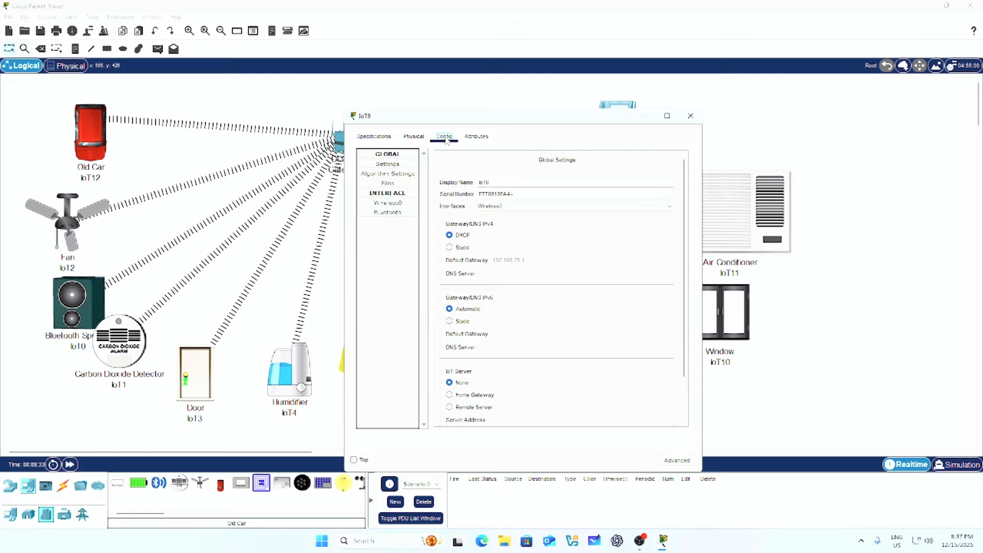
pyautogui.click(471, 398)
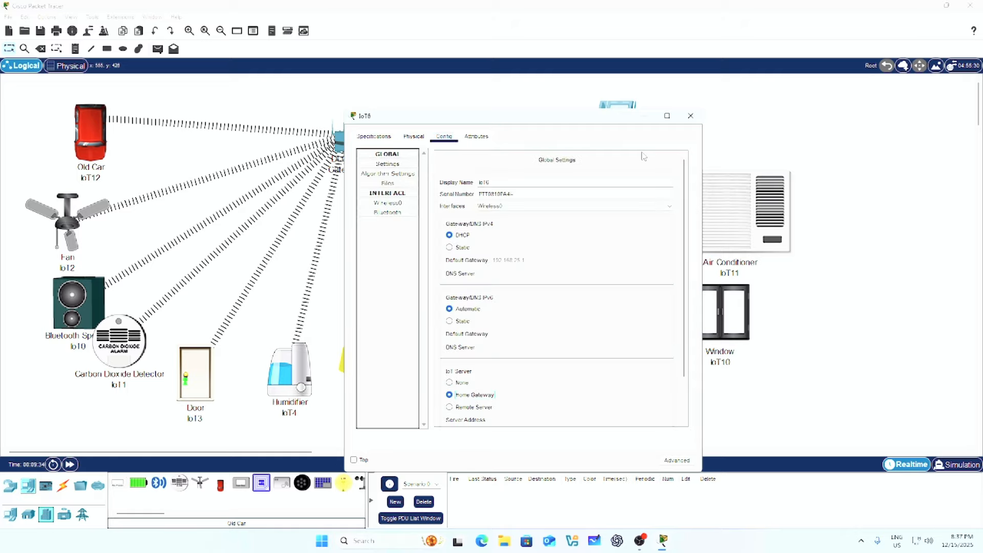
pyautogui.click(690, 116)
# Set the Siren's IoT Server to Home Gateway in its global settings and close its window
pyautogui.click(493, 387)
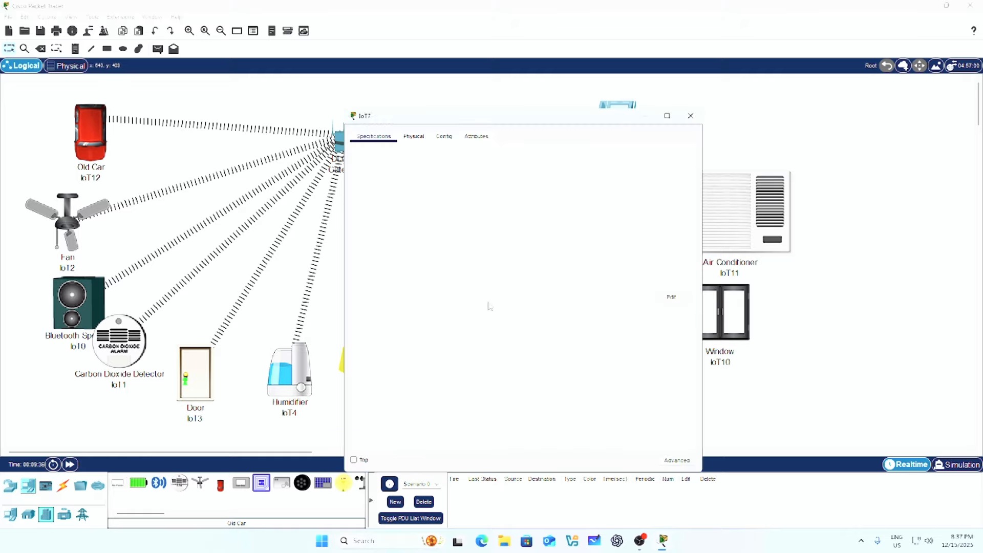
pyautogui.click(442, 138)
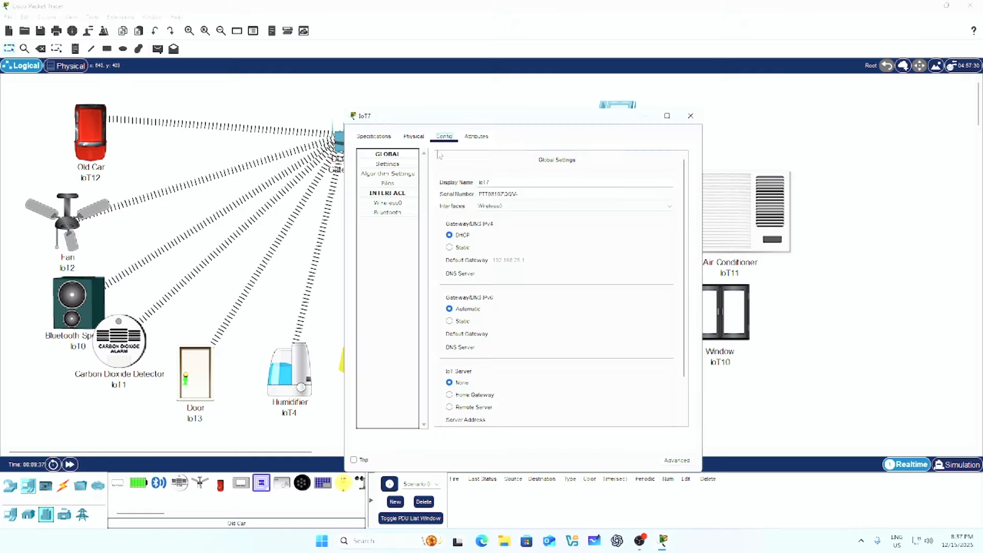
pyautogui.click(475, 396)
pyautogui.click(689, 115)
# Set the Air Conditioner's IoT Server to Home Gateway in its global settings and close its window
pyautogui.click(732, 210)
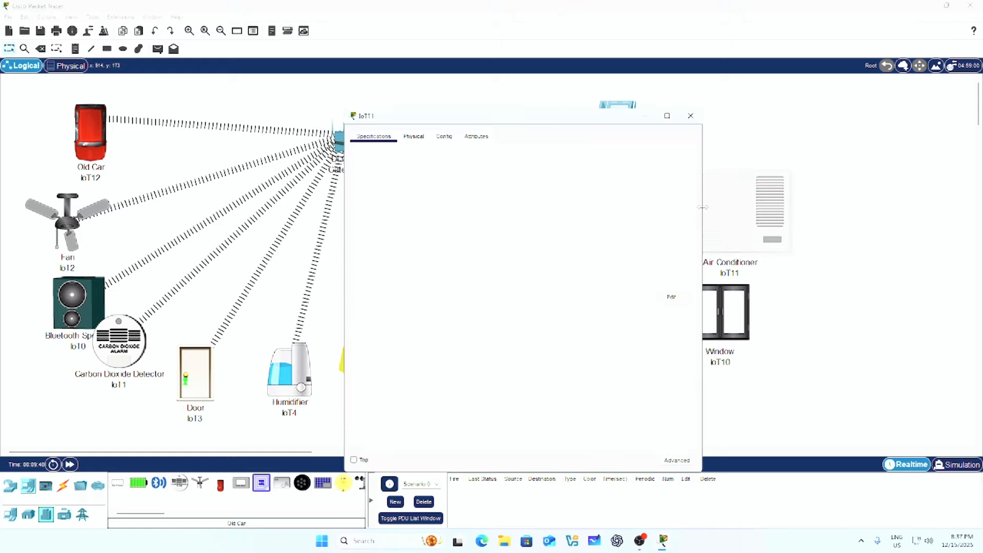
pyautogui.click(470, 137)
pyautogui.click(444, 137)
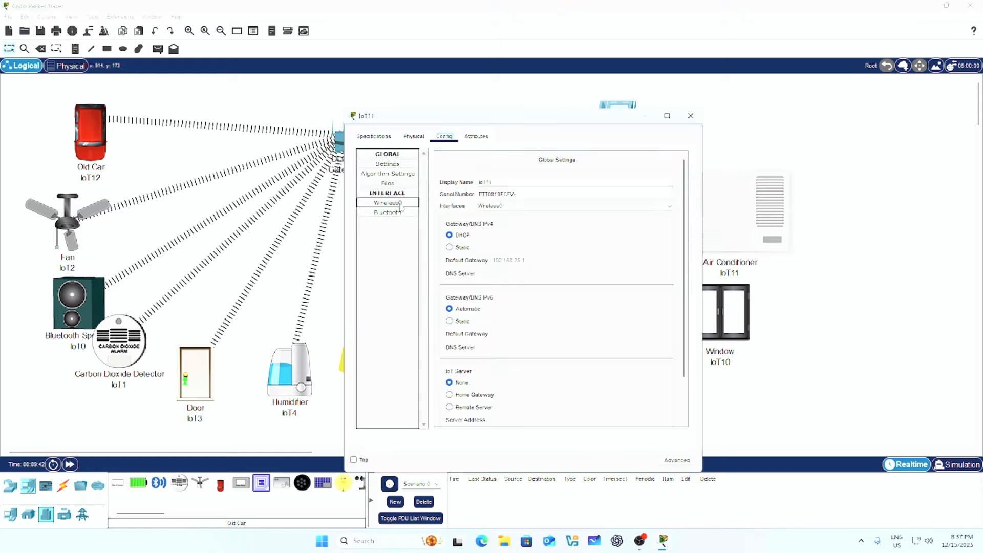
pyautogui.click(480, 396)
pyautogui.click(690, 116)
# Set the Window device's IoT Server to Home Gateway in its global settings and close its settings window
pyautogui.click(720, 322)
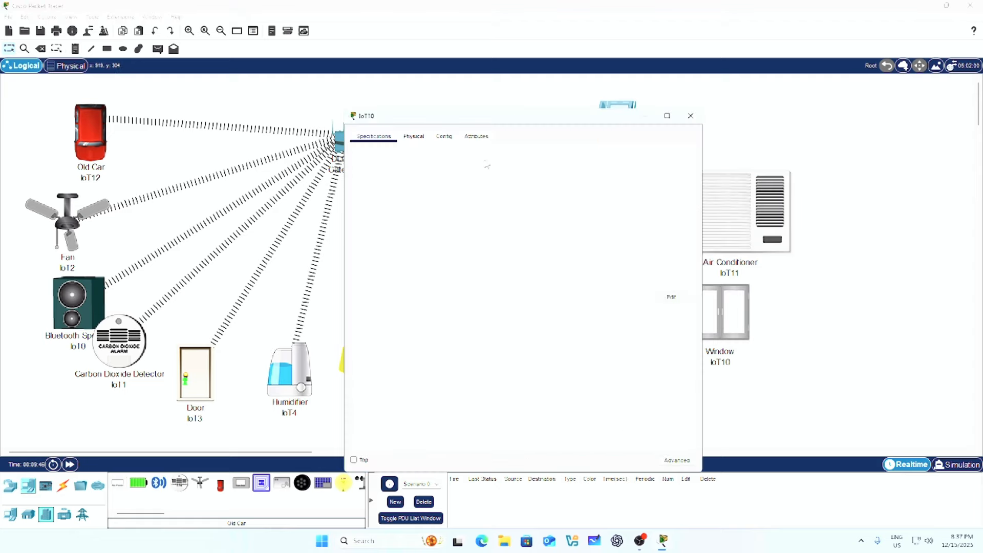
pyautogui.click(444, 136)
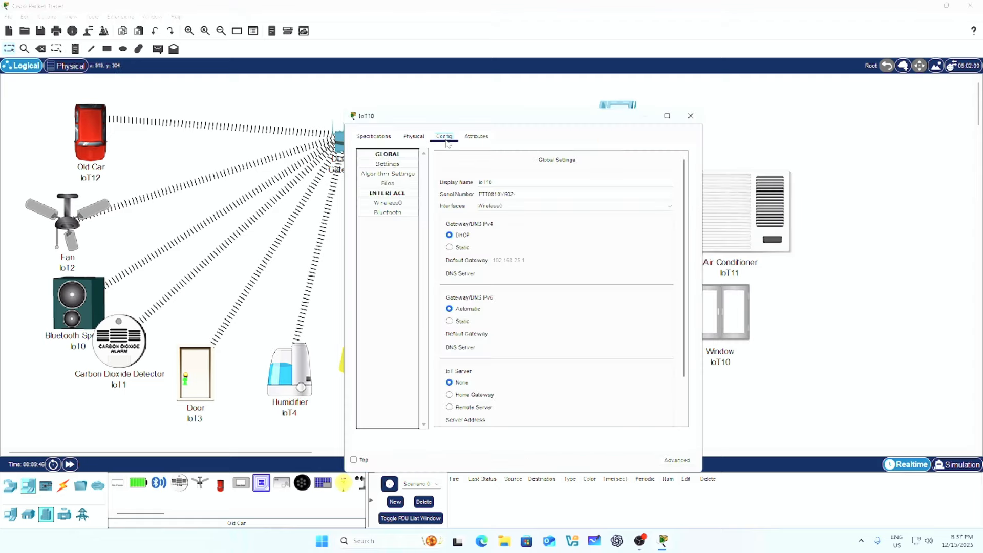
pyautogui.click(481, 394)
pyautogui.click(690, 116)
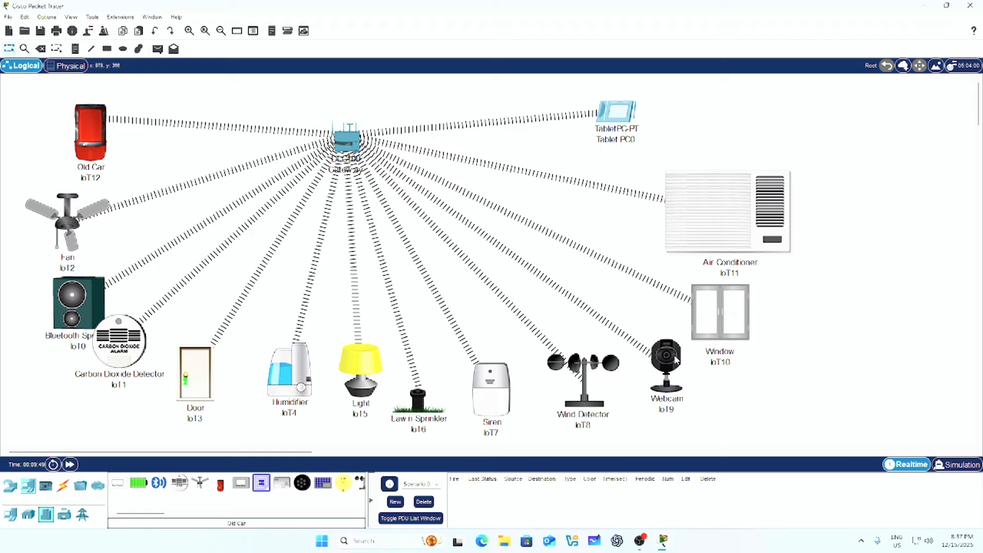
# Set the Webcam's IoT Server to Home Gateway in its global settings and close its window
pyautogui.click(676, 359)
pyautogui.click(443, 136)
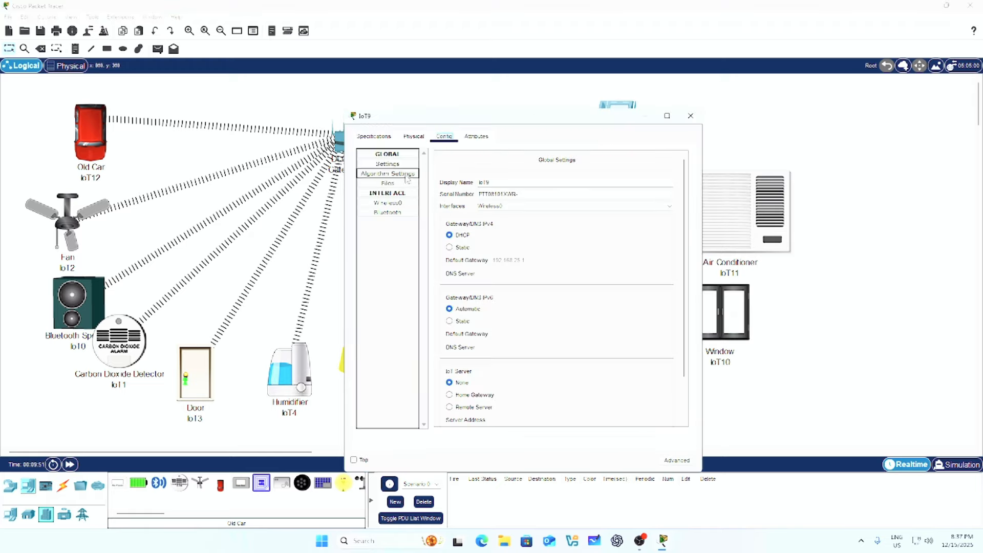
pyautogui.click(483, 395)
pyautogui.click(690, 116)
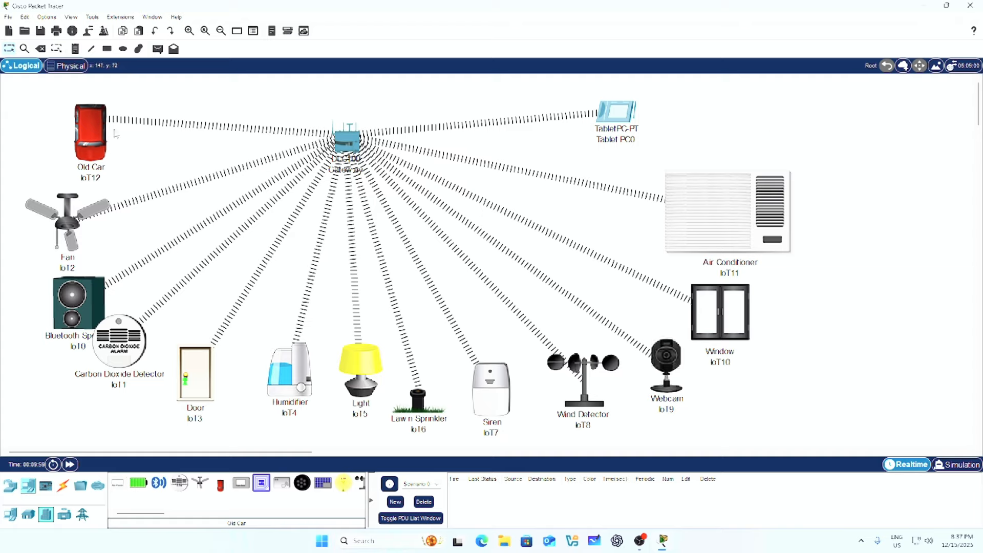
# Open the device list in the tablet's IoT Monitor and move its window clear of the Fan, Door, Light and Lawn Sprinkler
pyautogui.click(615, 113)
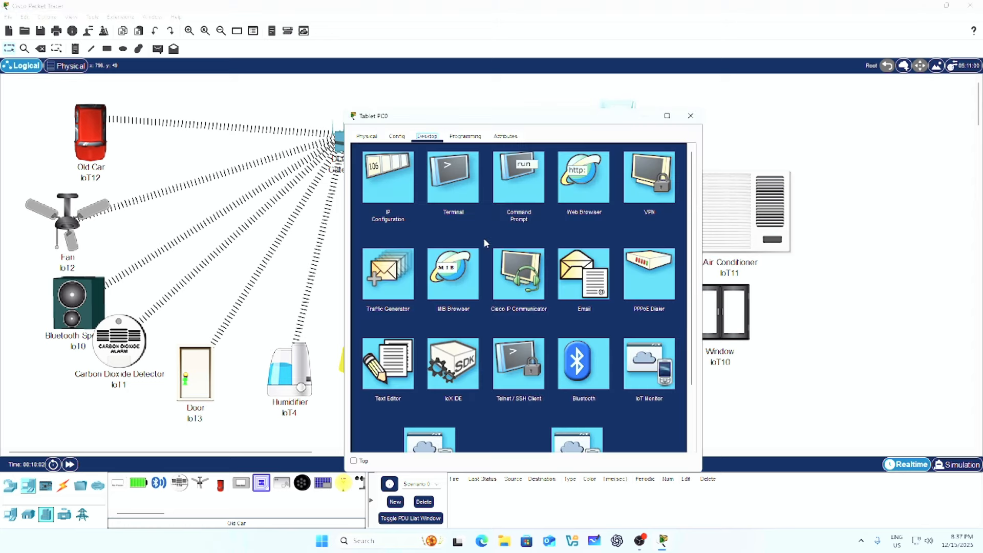
pyautogui.scroll(-1, 544, 276)
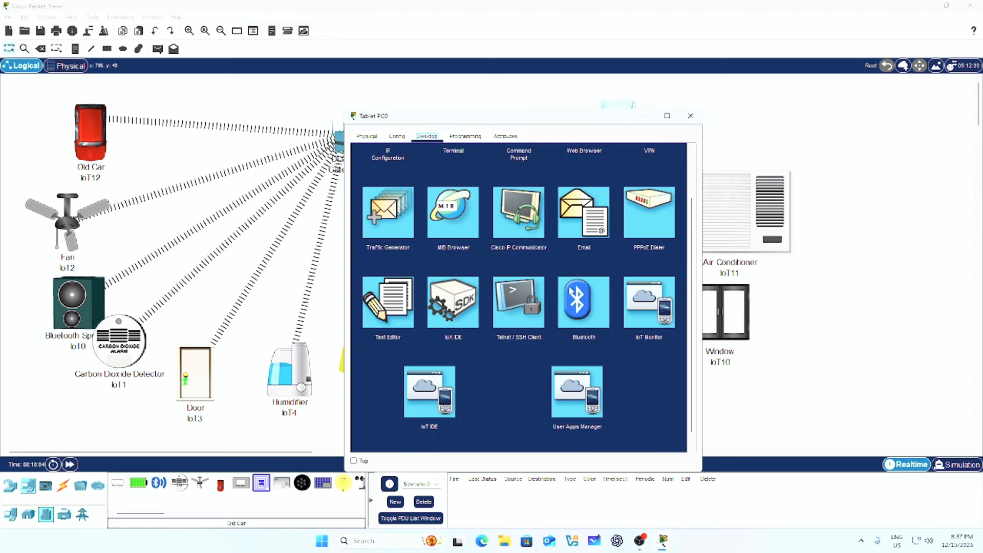
pyautogui.click(625, 293)
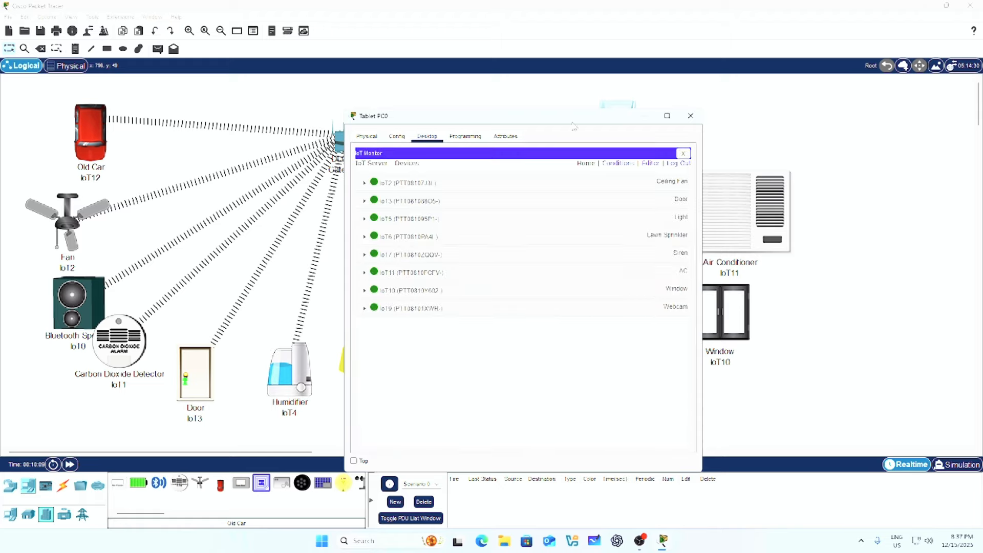
pyautogui.moveTo(572, 122); pyautogui.dragTo(629, 120)
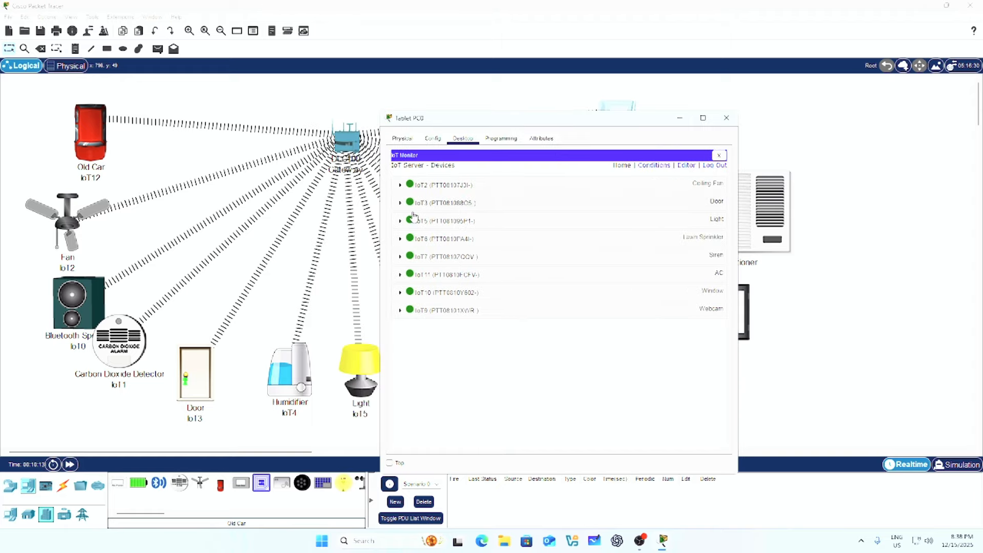
pyautogui.moveTo(545, 125); pyautogui.dragTo(729, 128)
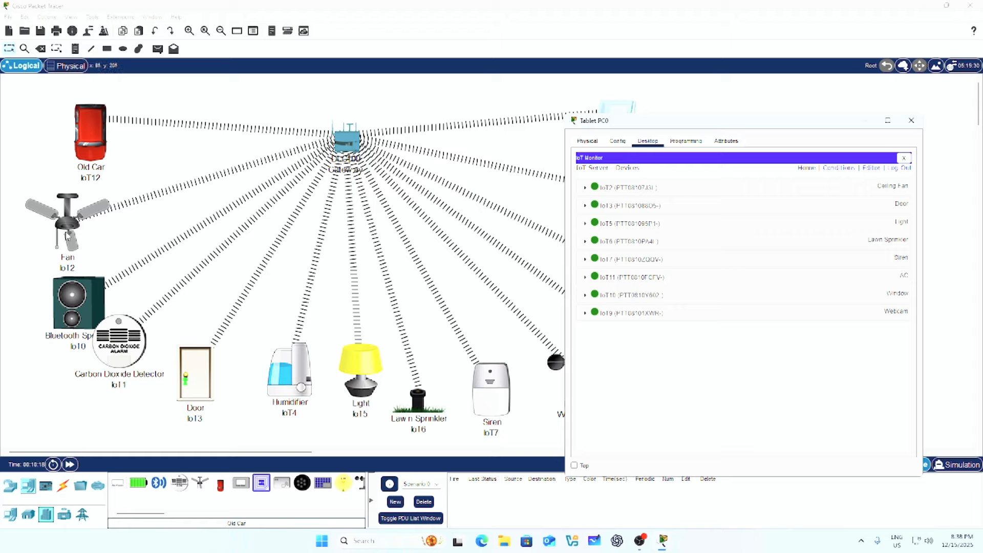
# Set the Ceiling Fan's status to High and test the Door's lock by locking and unlocking it in IoT Monitor
pyautogui.click(888, 189)
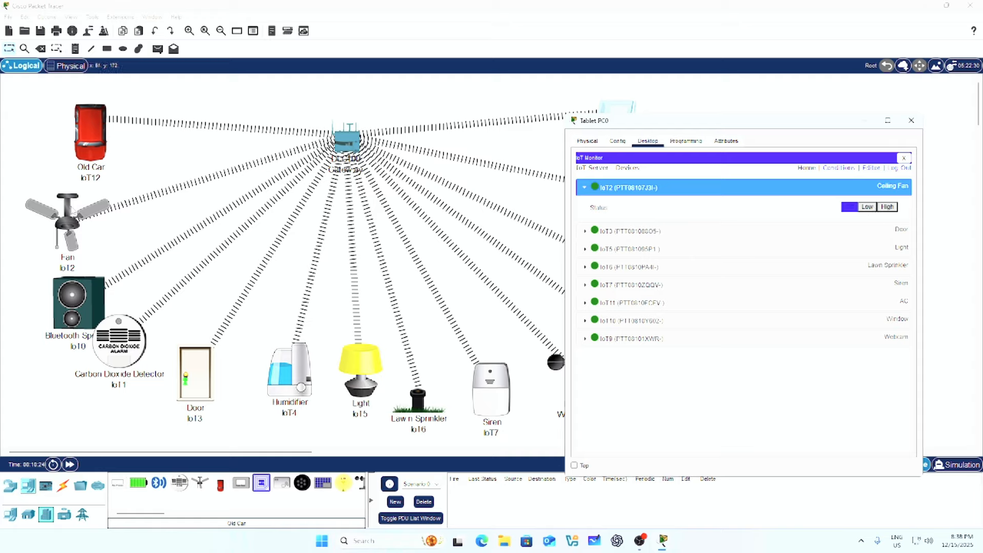
pyautogui.click(867, 208)
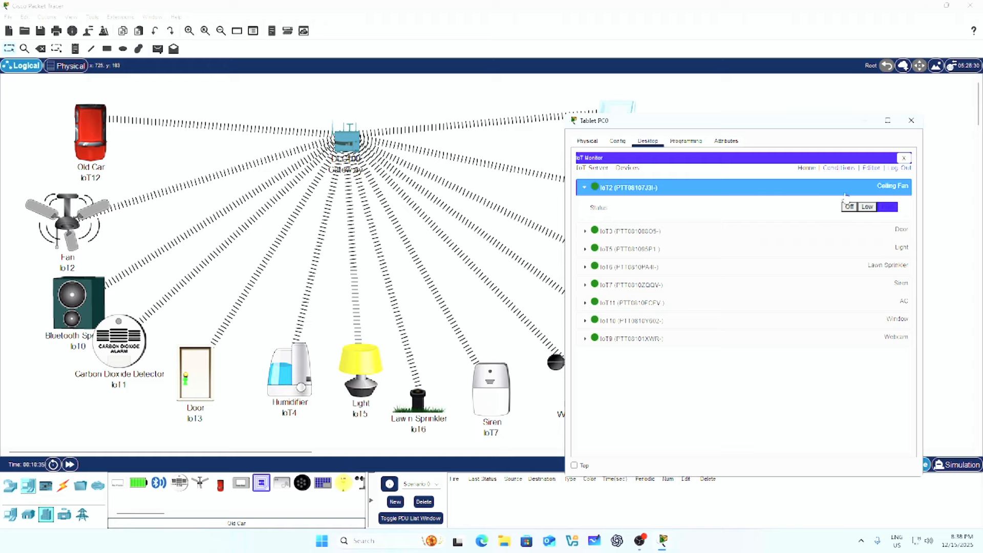
pyautogui.click(788, 235)
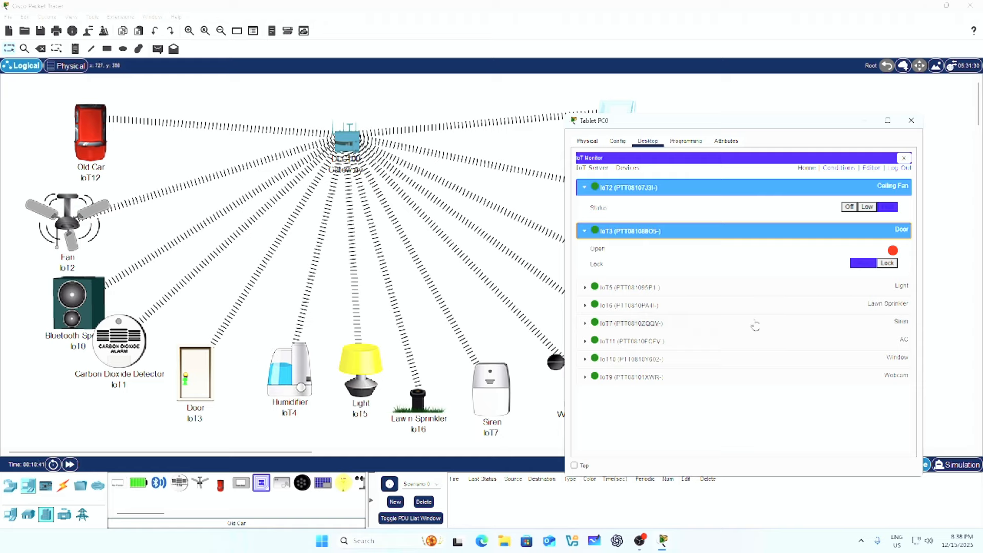
pyautogui.click(887, 263)
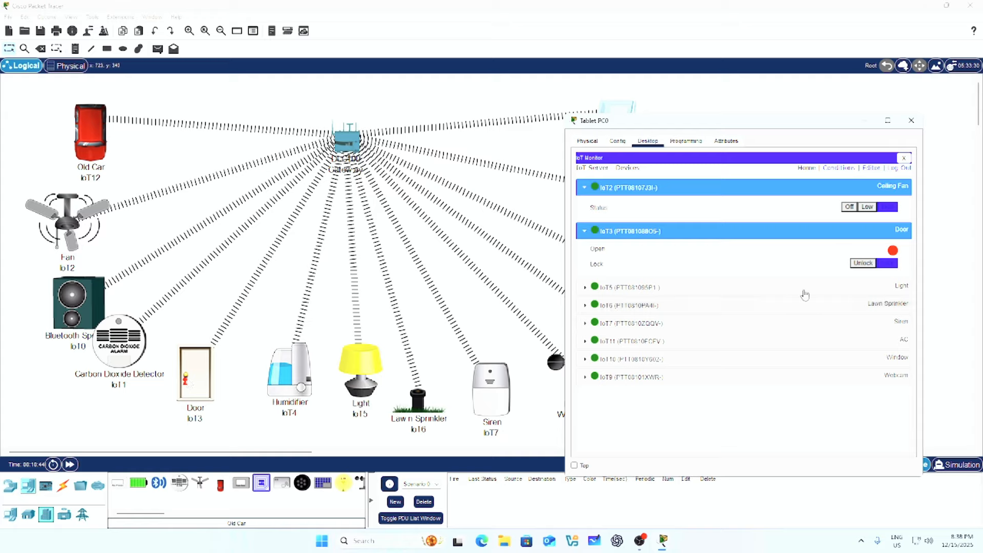
pyautogui.click(862, 263)
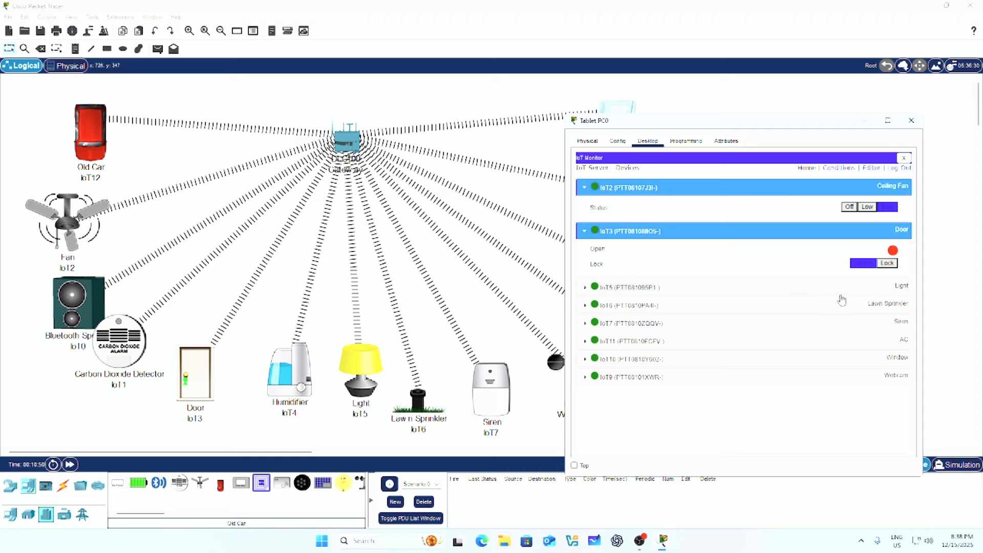
# Test the Light in IoT Monitor by switching its status between Dim, On and Off, ending on Off
pyautogui.click(858, 288)
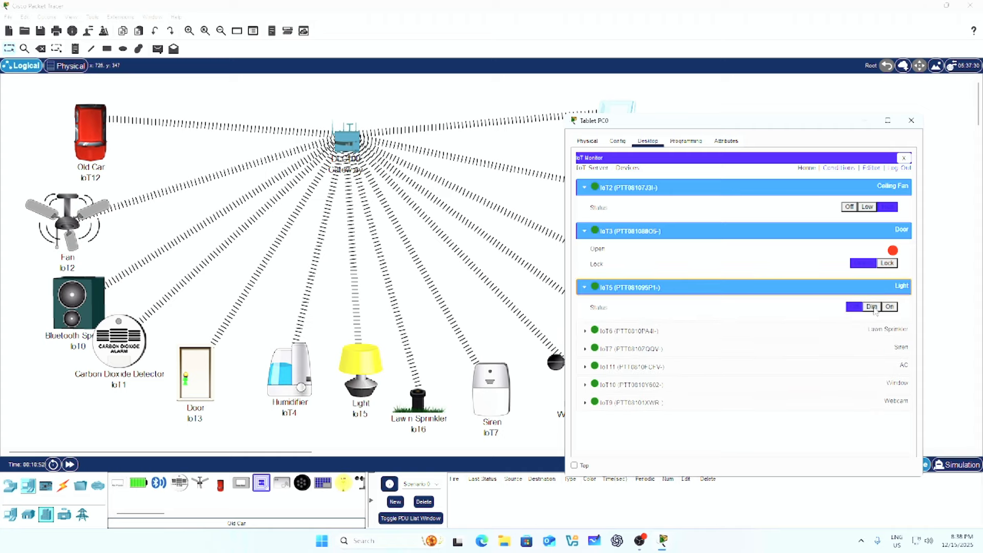
pyautogui.click(875, 308)
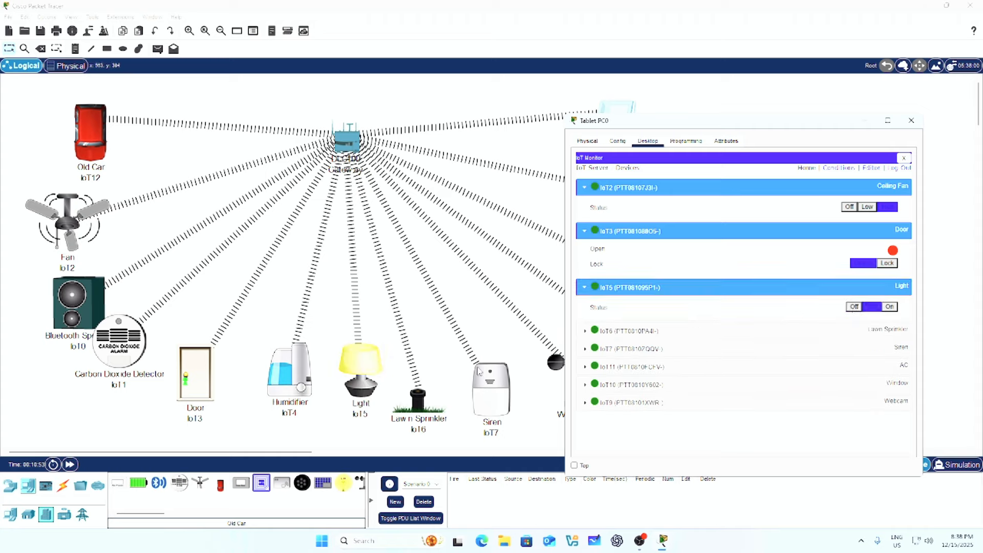
pyautogui.click(892, 306)
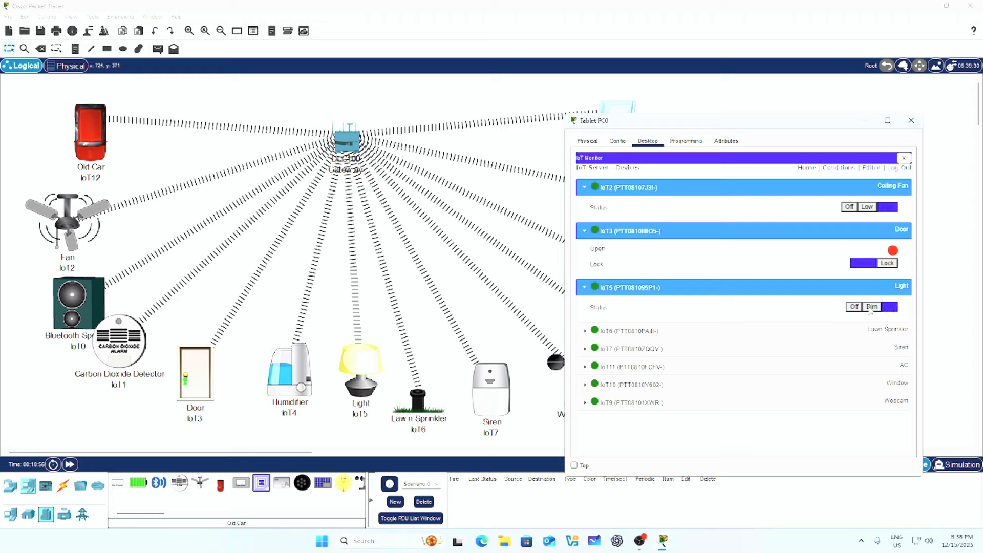
pyautogui.click(855, 307)
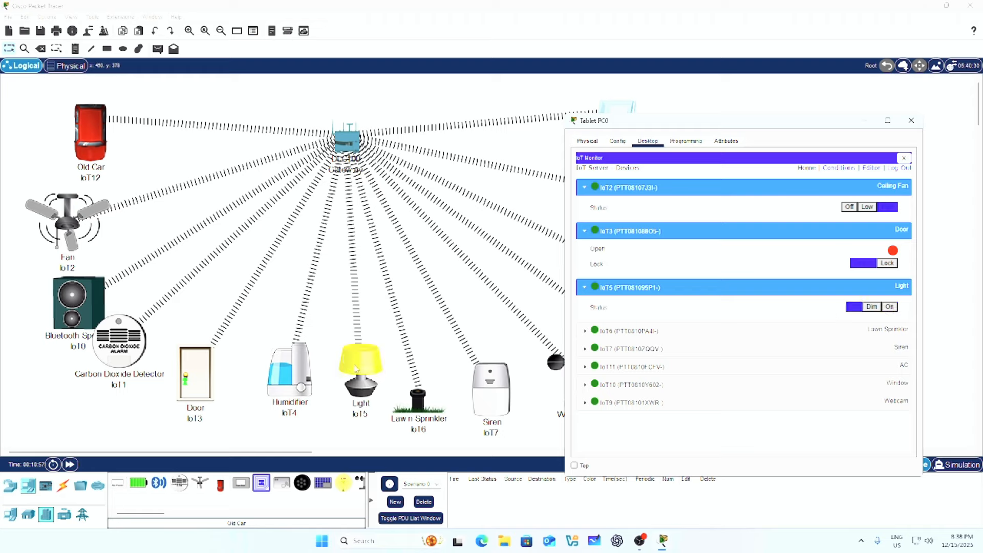
pyautogui.click(887, 306)
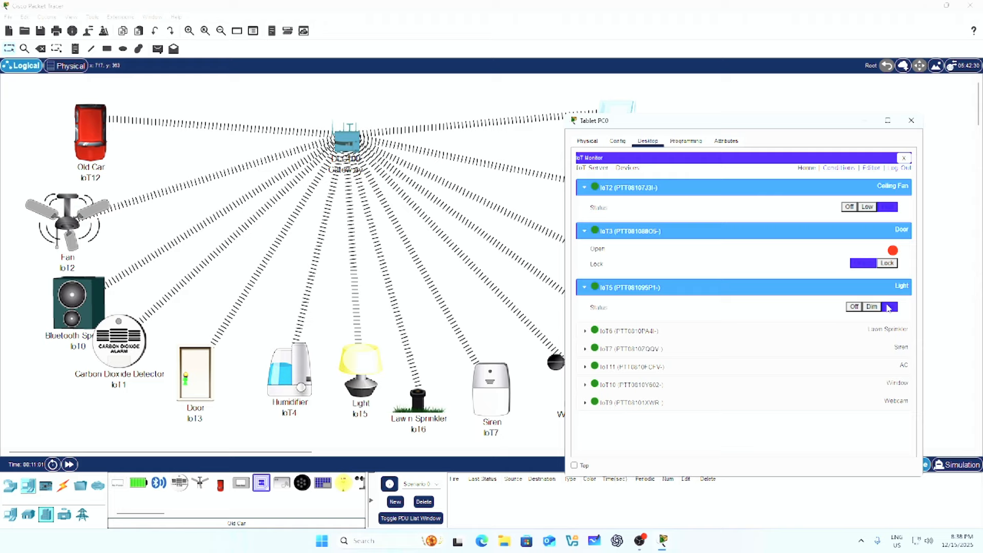
pyautogui.click(857, 308)
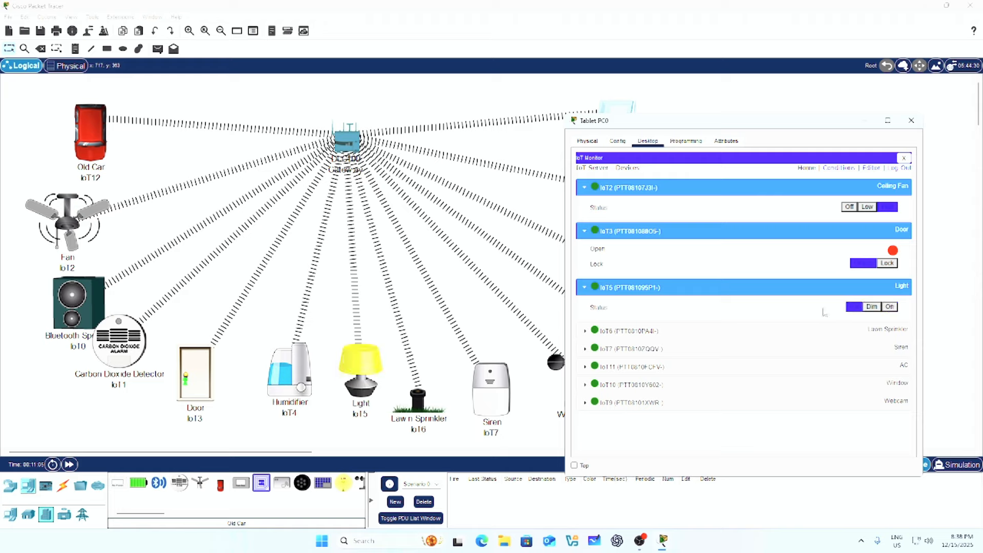
# Test the Lawn Sprinkler in IoT Monitor by switching its status on, off and on again
pyautogui.click(776, 332)
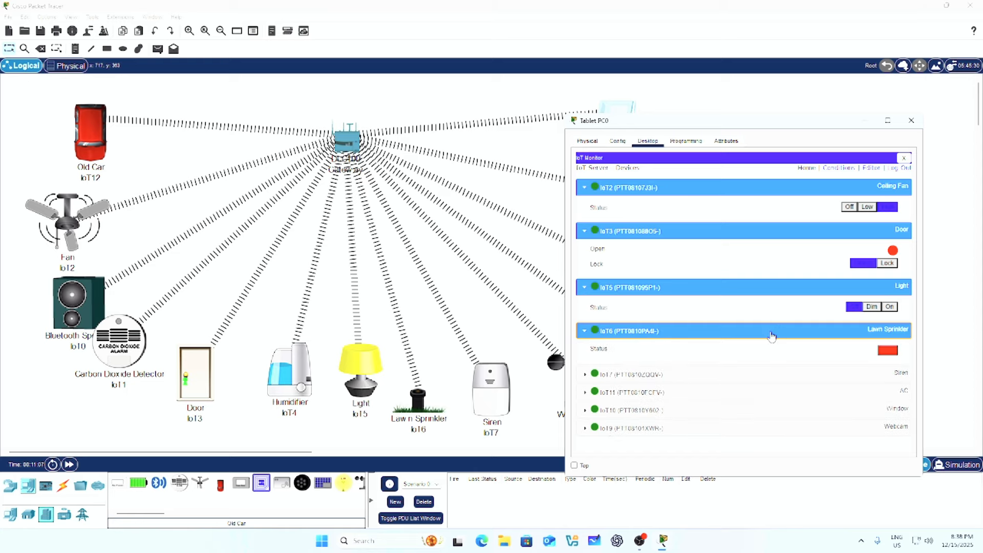
pyautogui.click(884, 352)
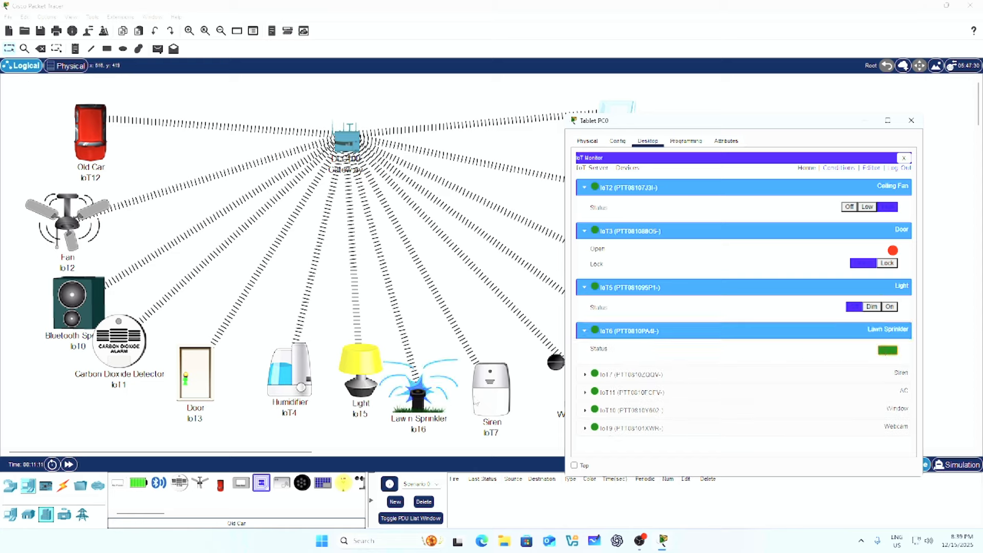
pyautogui.click(892, 353)
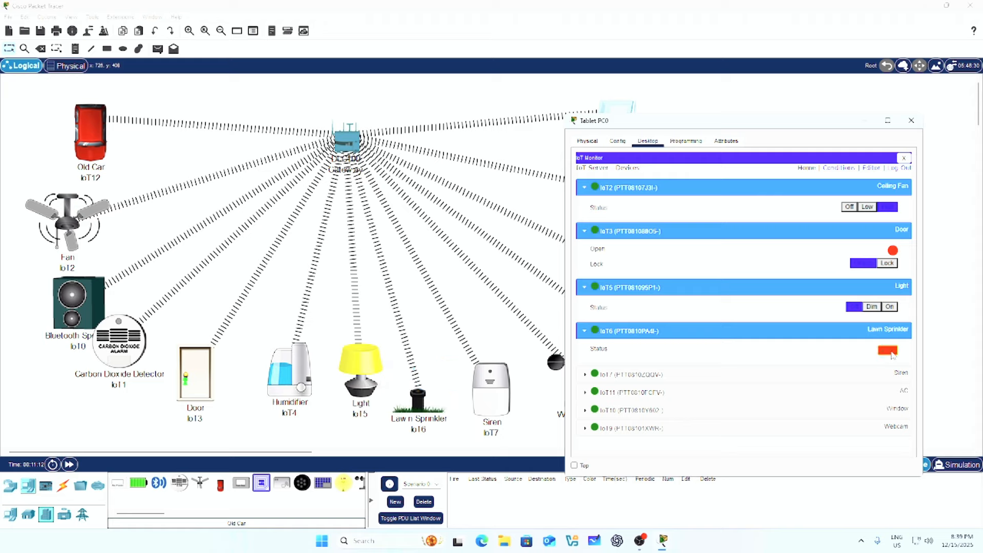
pyautogui.click(891, 353)
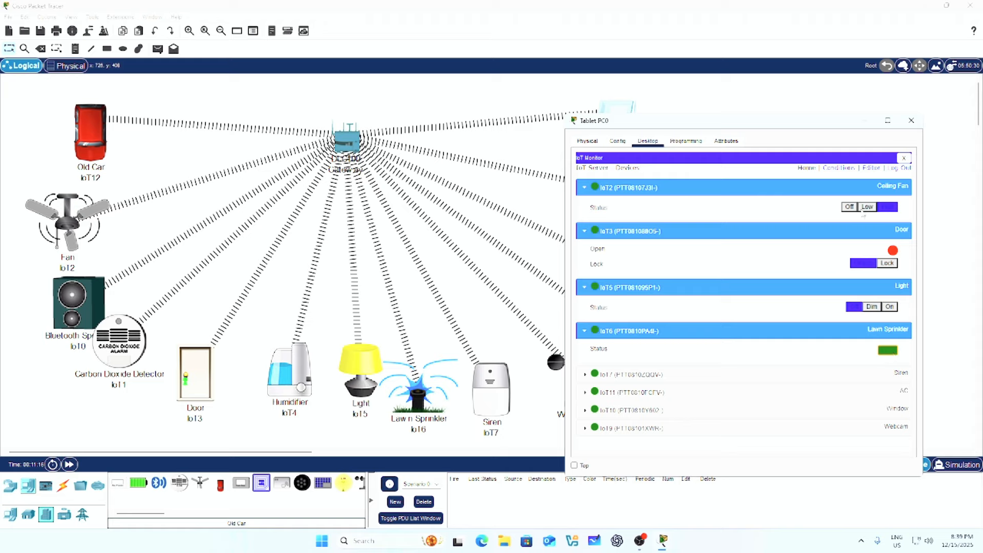
# Move the tablet's IoT Monitor window clear of the Air Conditioner and test the AC by switching it on and off
pyautogui.moveTo(822, 127); pyautogui.dragTo(361, 109)
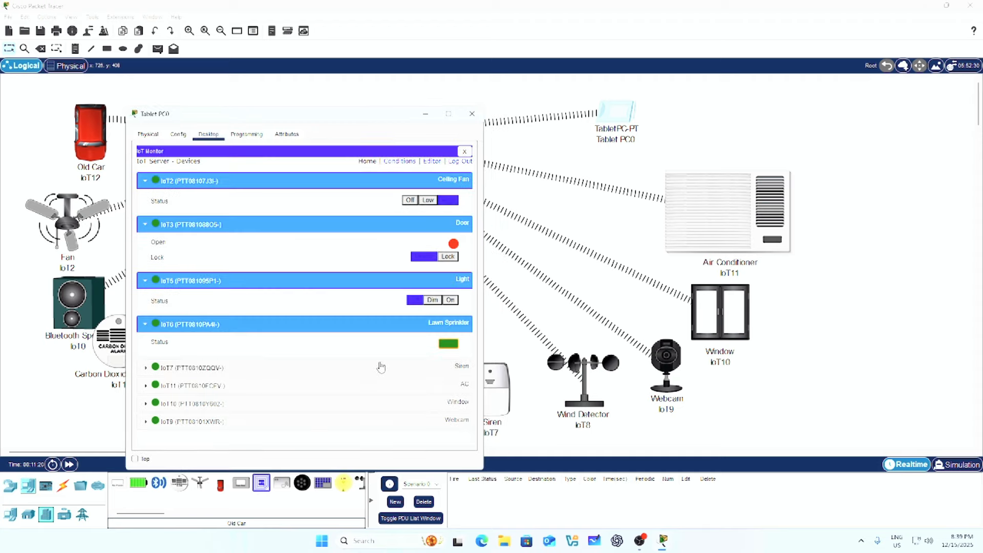
pyautogui.click(415, 385)
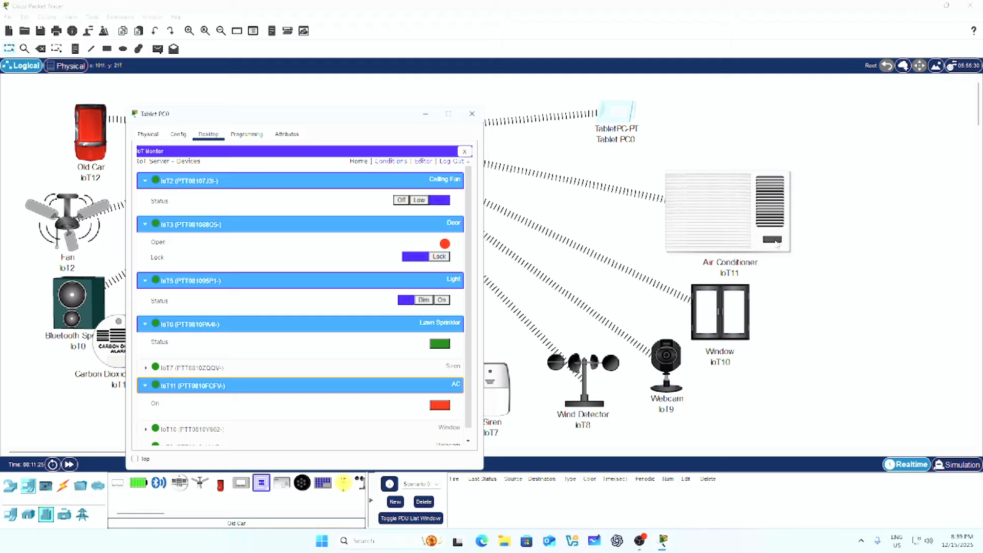
pyautogui.click(439, 405)
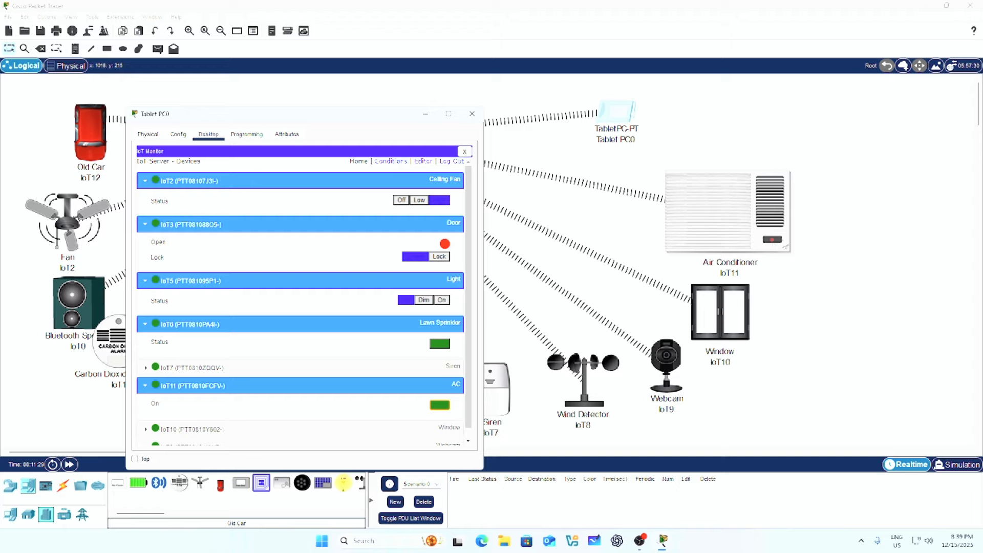
pyautogui.click(440, 405)
# Test the Window in IoT Monitor by switching it on and off repeatedly, ending on off
pyautogui.scroll(-1, 419, 344)
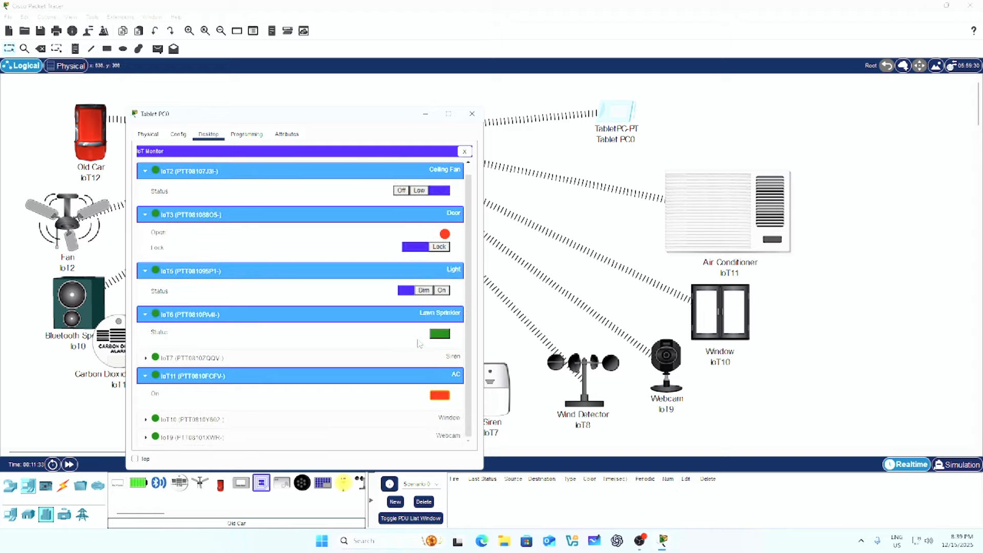
pyautogui.click(453, 419)
pyautogui.scroll(-1, 452, 421)
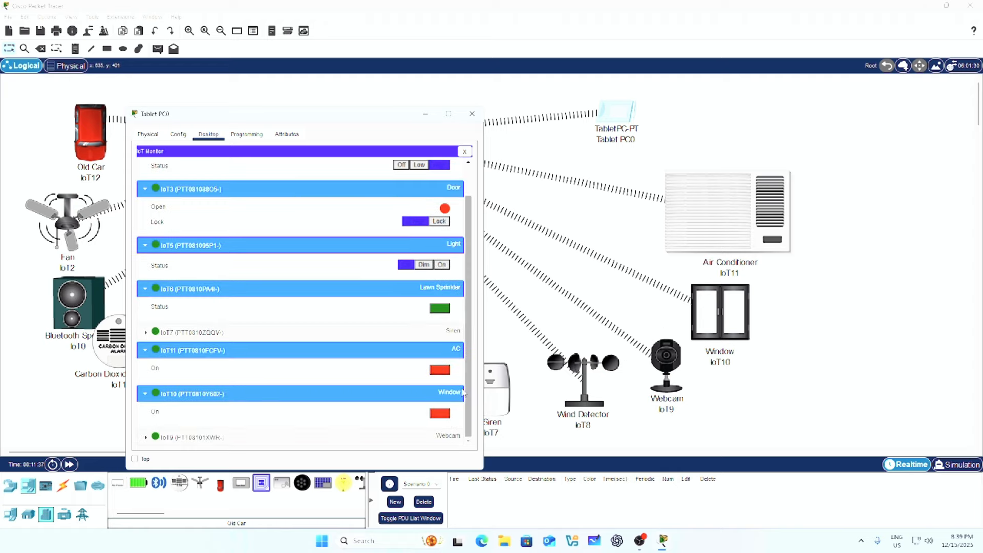
pyautogui.click(445, 415)
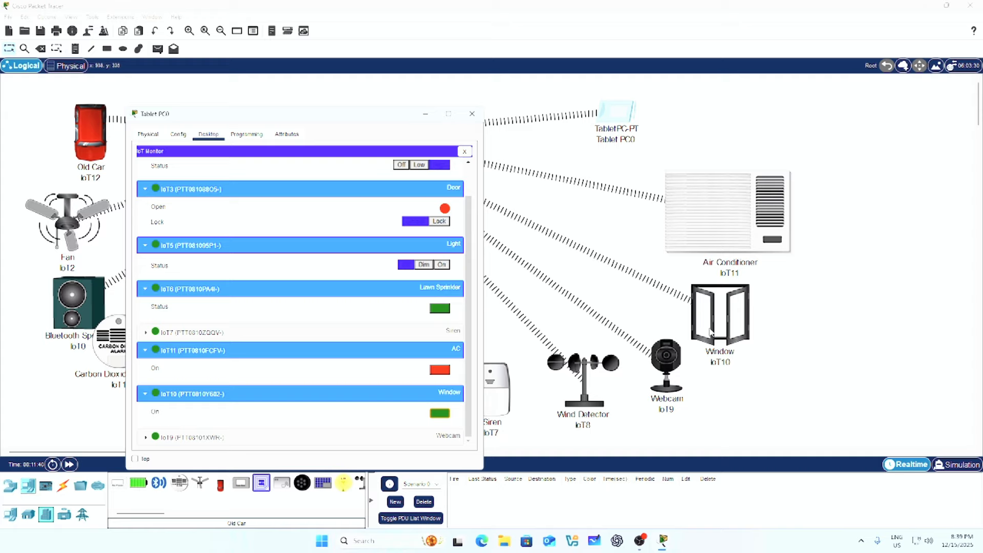
pyautogui.click(444, 413)
pyautogui.click(445, 416)
pyautogui.click(444, 417)
pyautogui.click(444, 417)
pyautogui.click(444, 416)
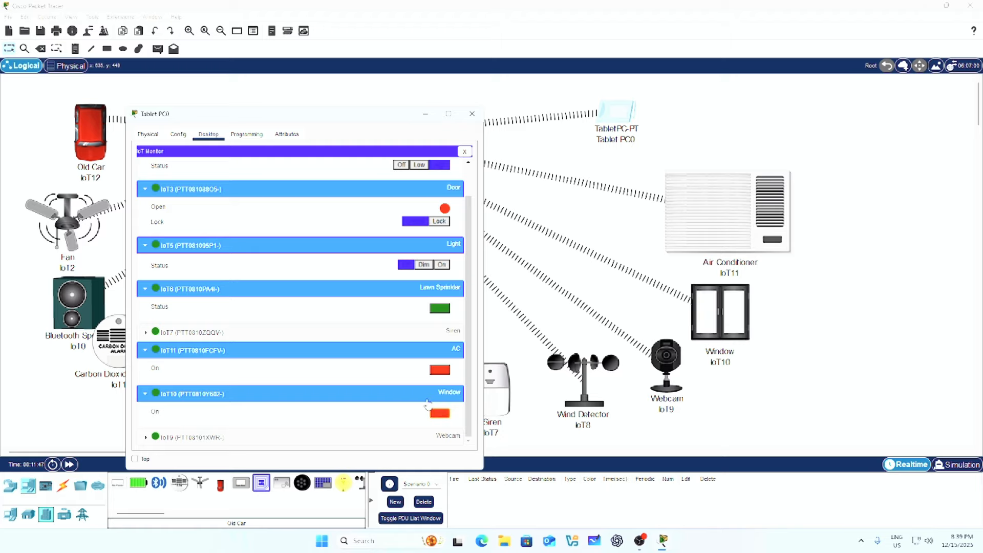
# Switch the Webcam on in IoT Monitor to view its image, and close the tablet's window
pyautogui.click(441, 436)
pyautogui.scroll(-3, 425, 369)
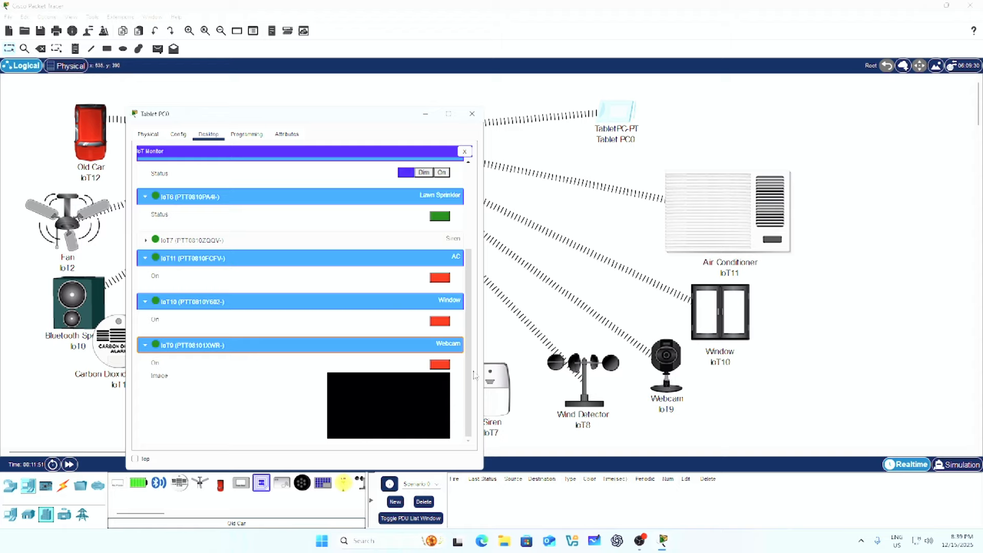
pyautogui.click(441, 366)
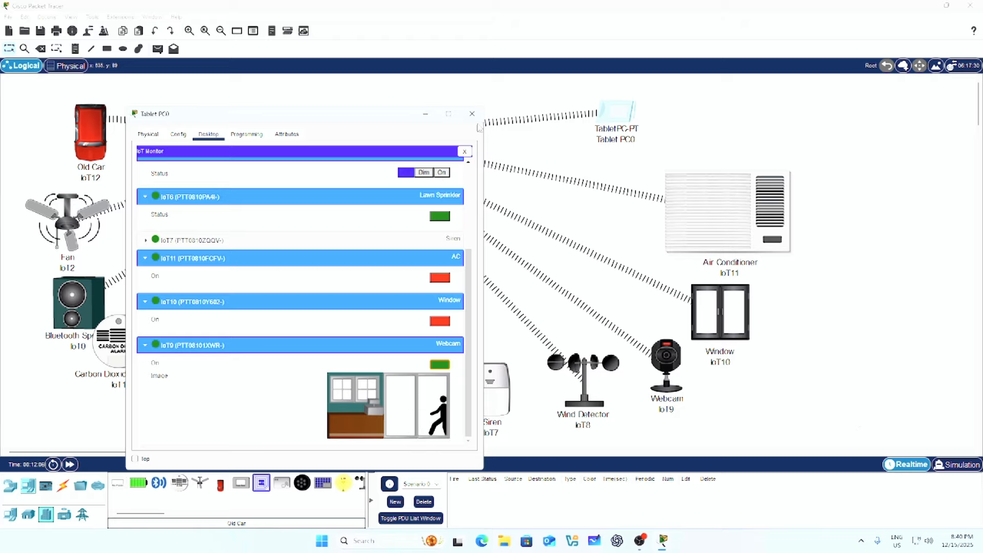
pyautogui.click(471, 113)
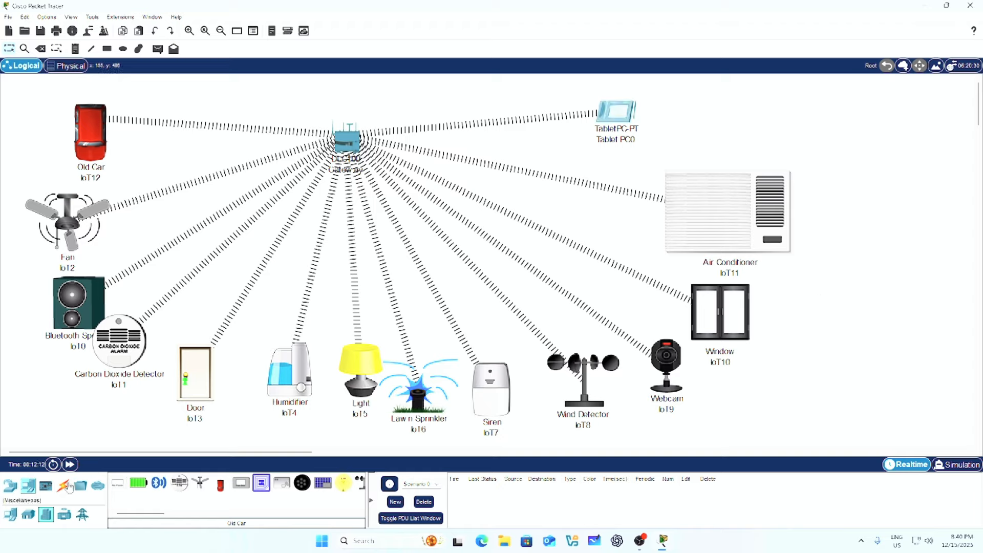
# Add a custom-made Wireless Laptop to the workspace beside the tablet, above the Air Conditioner
pyautogui.click(11, 484)
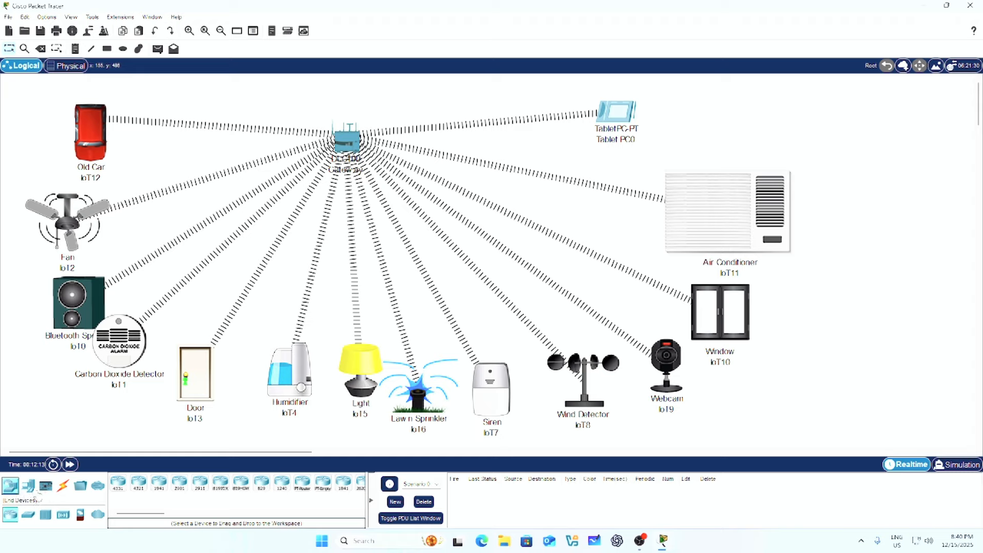
pyautogui.click(79, 485)
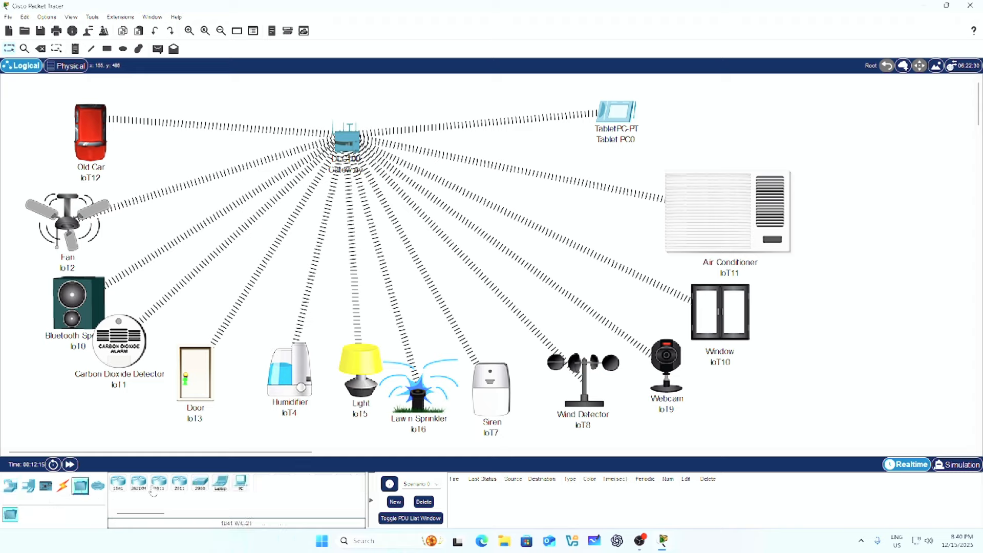
pyautogui.moveTo(214, 487); pyautogui.dragTo(777, 113)
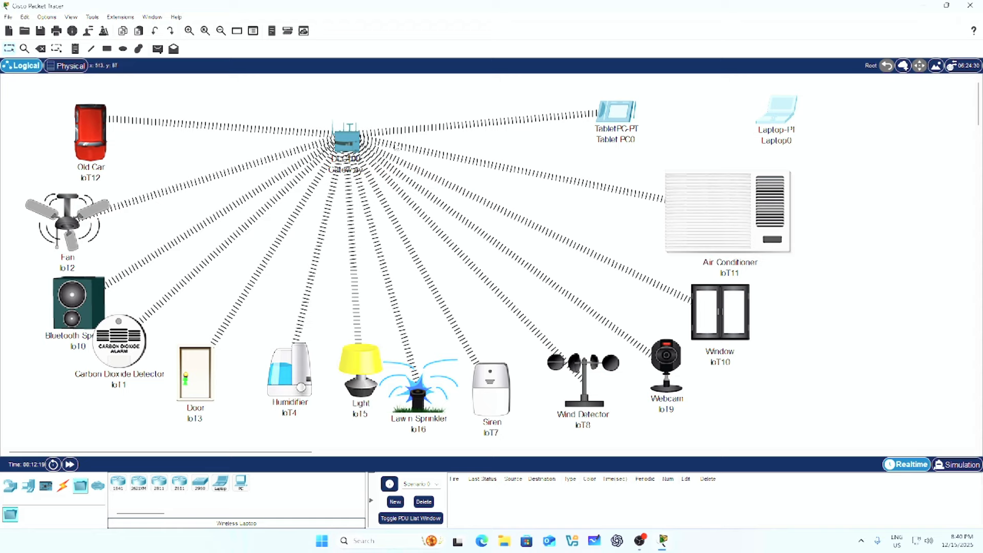
# Set the laptop's Wireless0 SSID to HomeGateway and reposition the tablet and laptop so their wireless links are apart
pyautogui.click(782, 122)
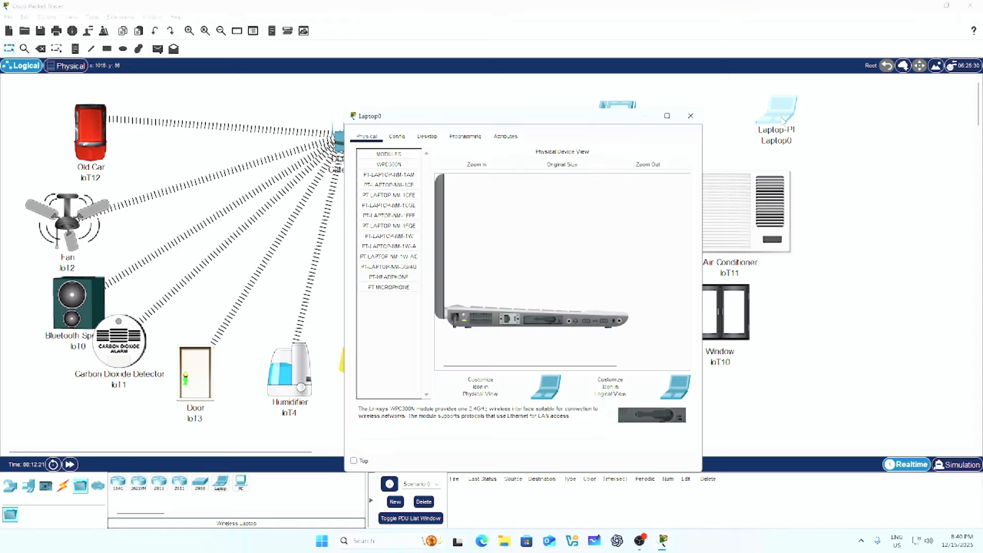
pyautogui.click(428, 138)
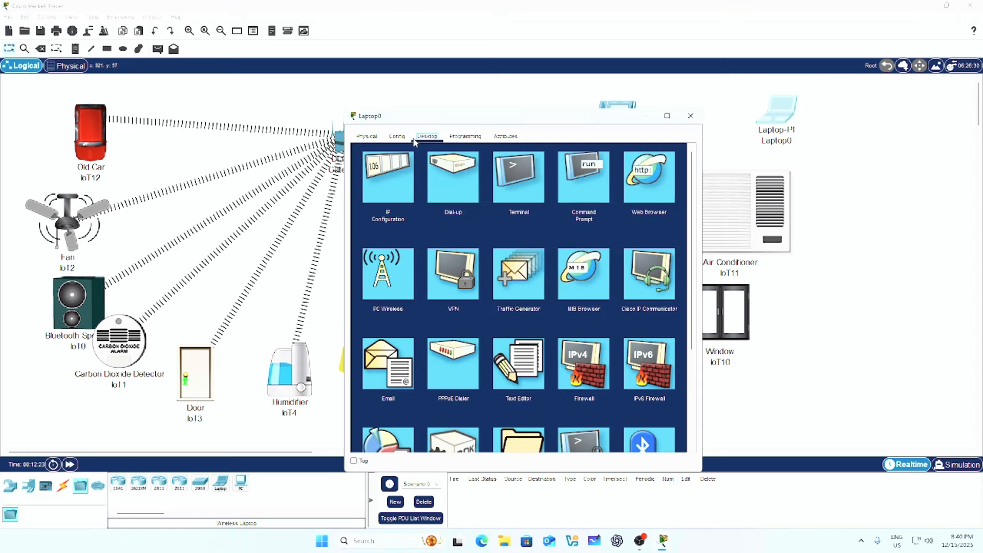
pyautogui.click(398, 137)
pyautogui.click(400, 194)
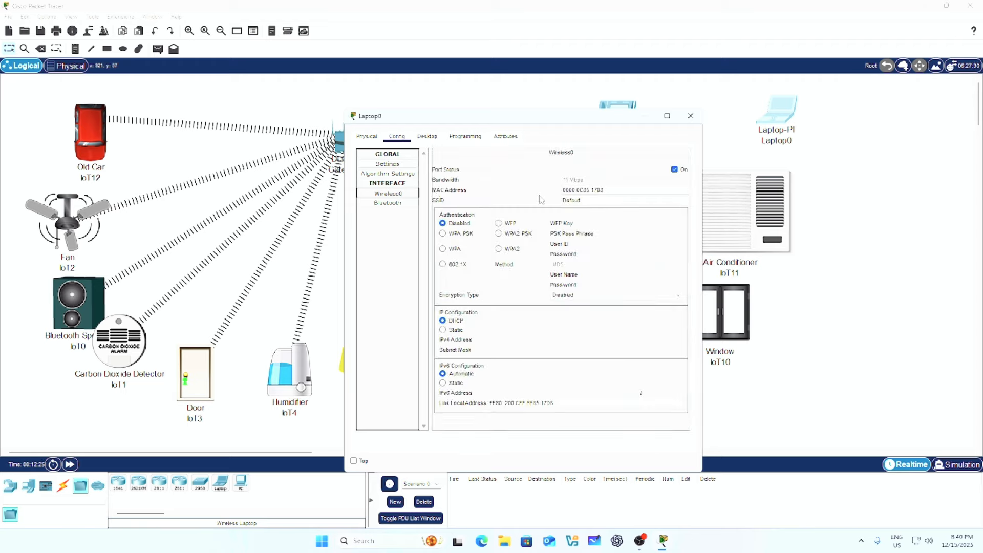
pyautogui.moveTo(588, 200); pyautogui.dragTo(550, 203)
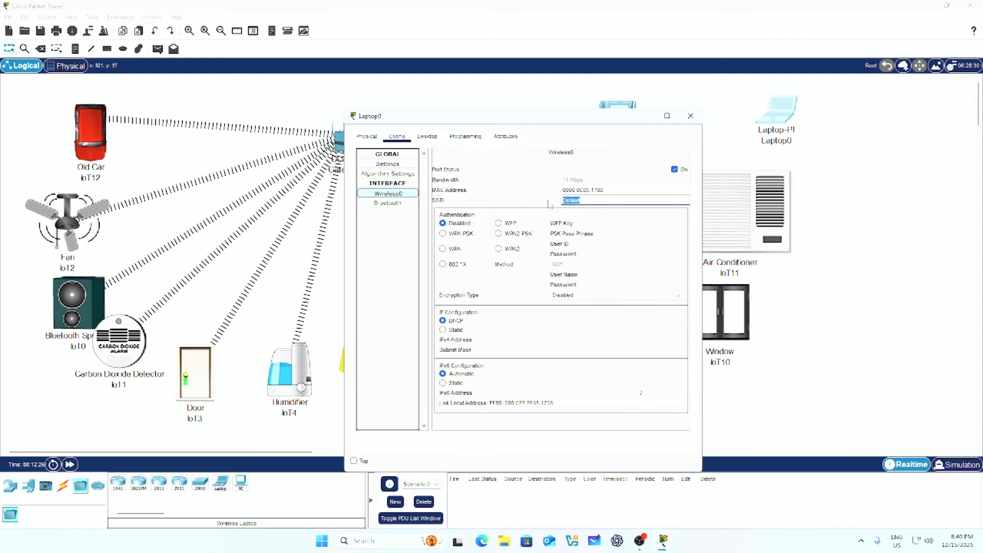
pyautogui.write('HomeGateway')
pyautogui.click(689, 115)
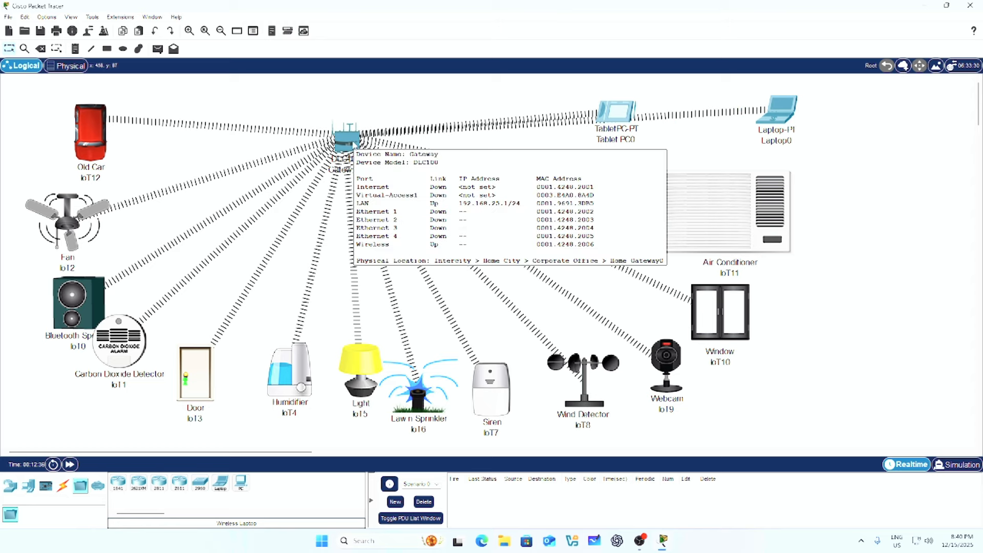
pyautogui.moveTo(612, 110); pyautogui.dragTo(537, 87)
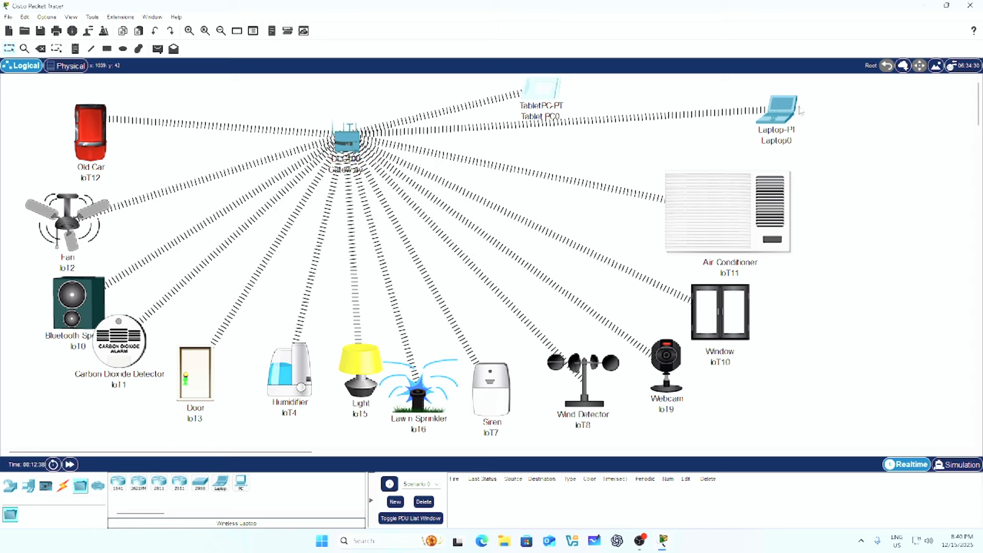
pyautogui.moveTo(792, 111); pyautogui.dragTo(751, 129)
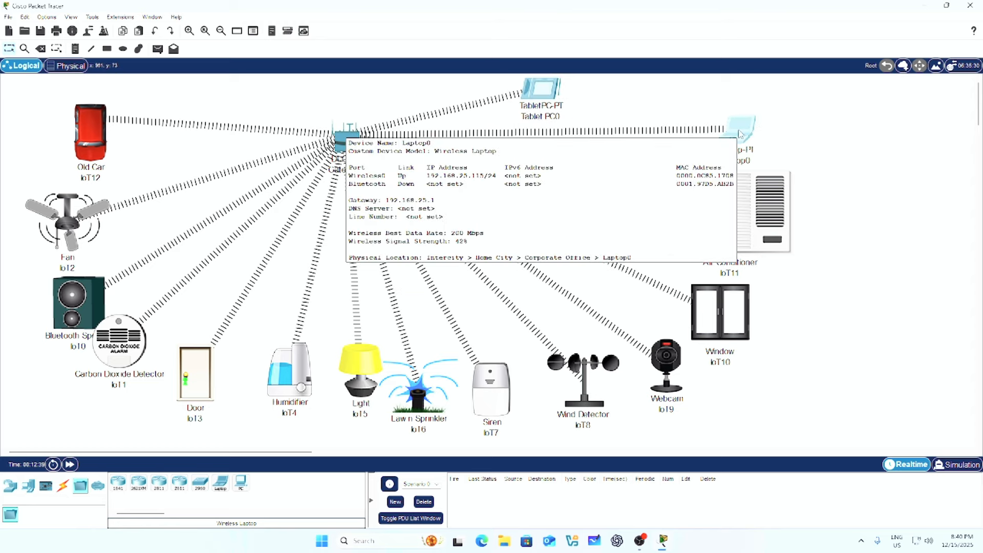
# Open IoT Monitor on the laptop and log in to the IoT server with the prefilled address and credentials
pyautogui.click(739, 134)
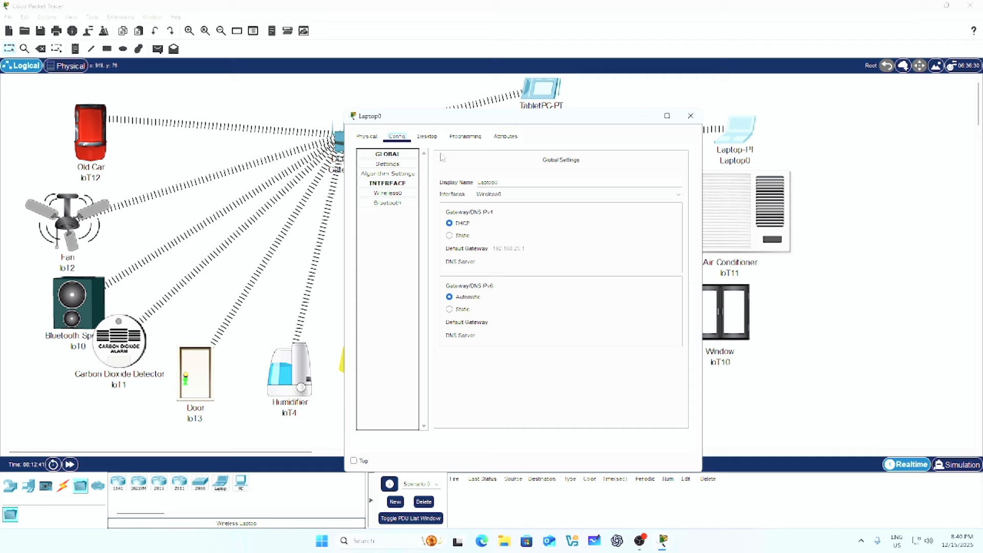
pyautogui.click(428, 136)
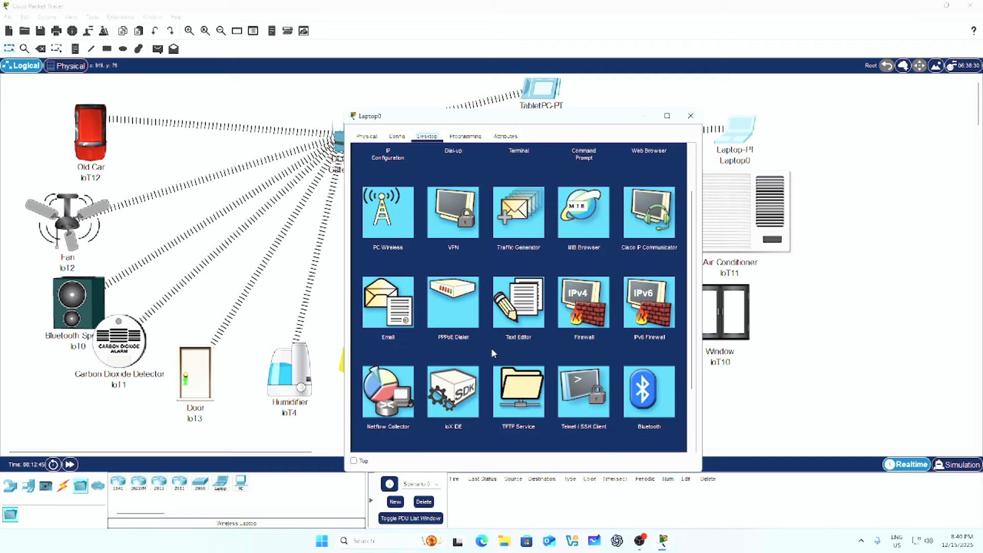
pyautogui.scroll(-2, 492, 351)
pyautogui.click(390, 396)
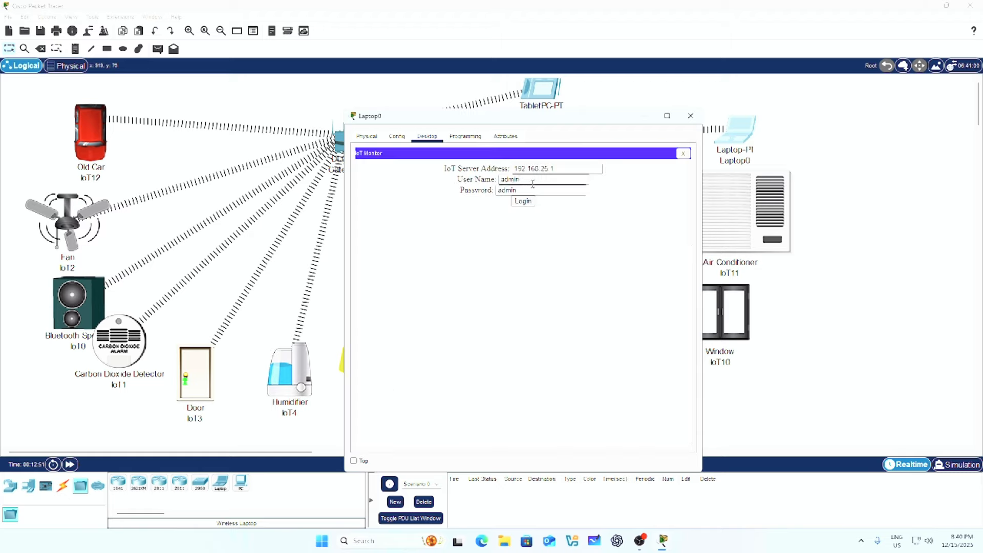
pyautogui.click(527, 202)
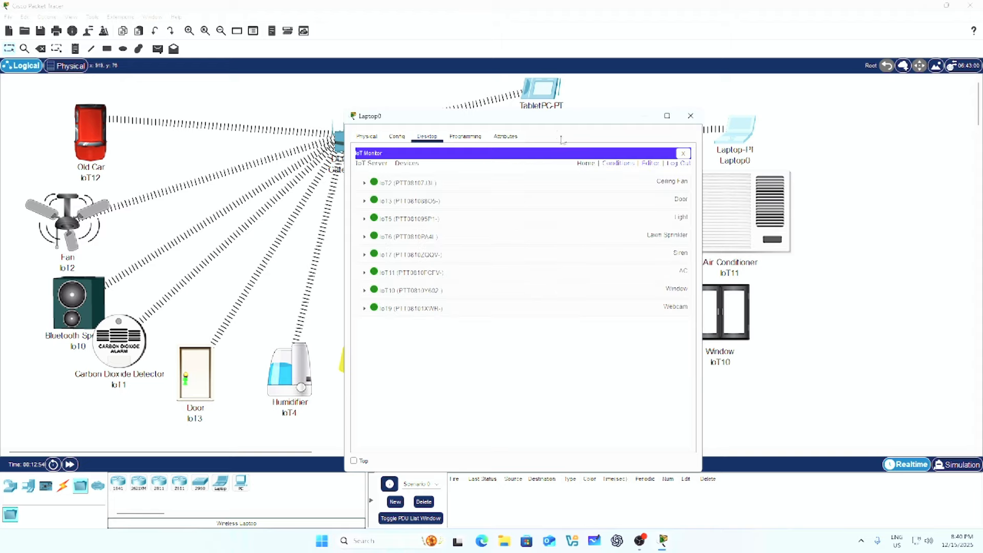
# Move the laptop's window clear of the Fan, set the Ceiling Fan's status to Off in IoT Monitor, and close the window
pyautogui.moveTo(553, 117); pyautogui.dragTo(739, 164)
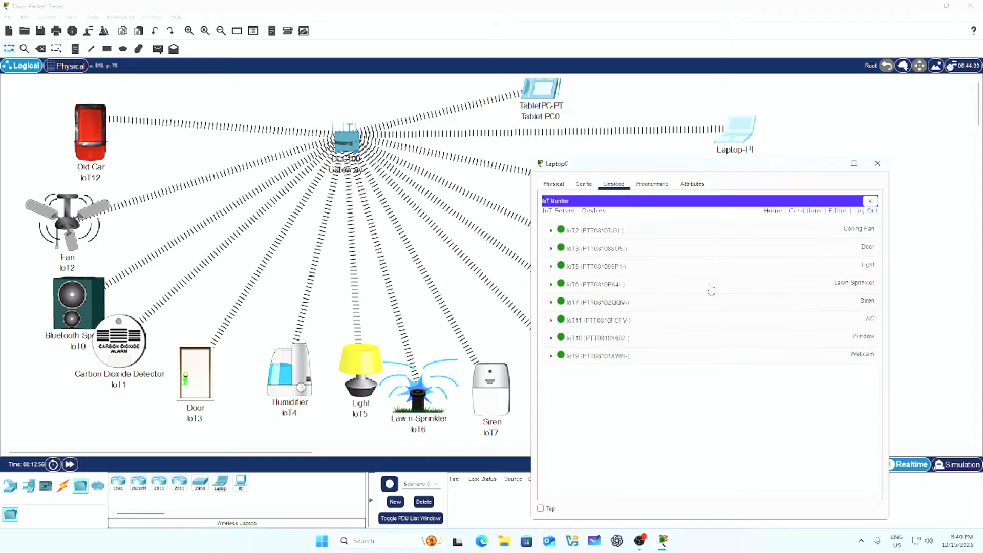
pyautogui.click(849, 232)
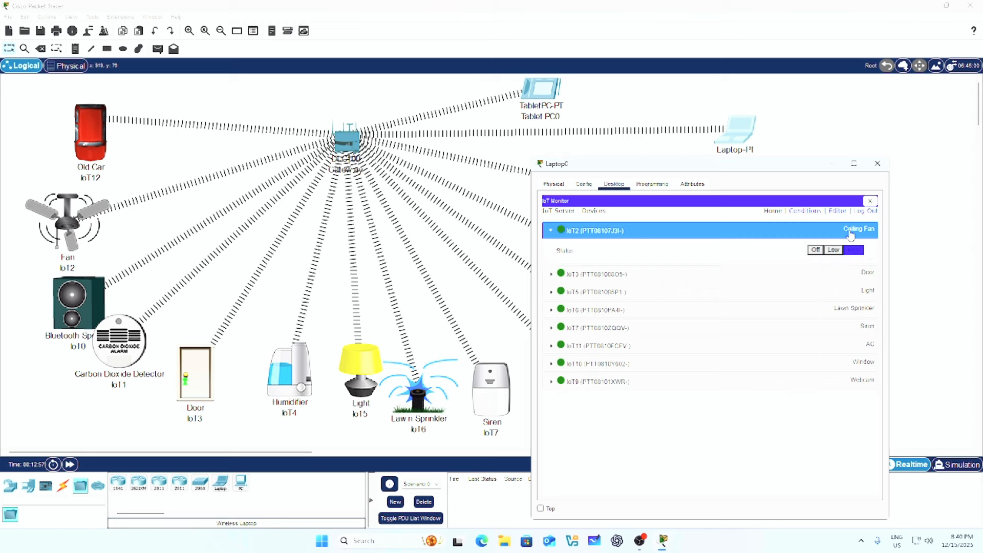
pyautogui.click(815, 250)
pyautogui.click(877, 163)
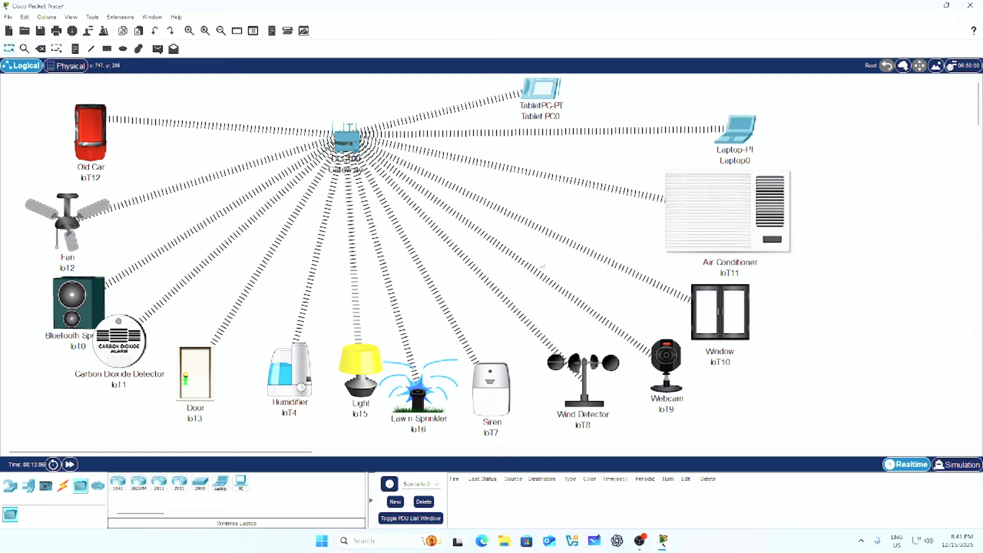
# Examine the finished topology up close and as a whole, checking each device's wireless link to the gateway
pyautogui.click(204, 30)
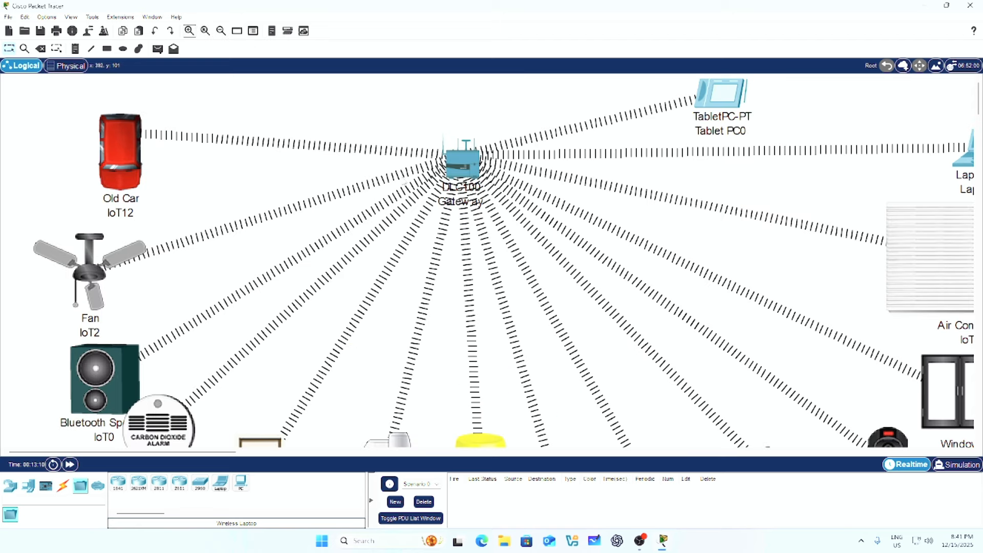
pyautogui.click(205, 31)
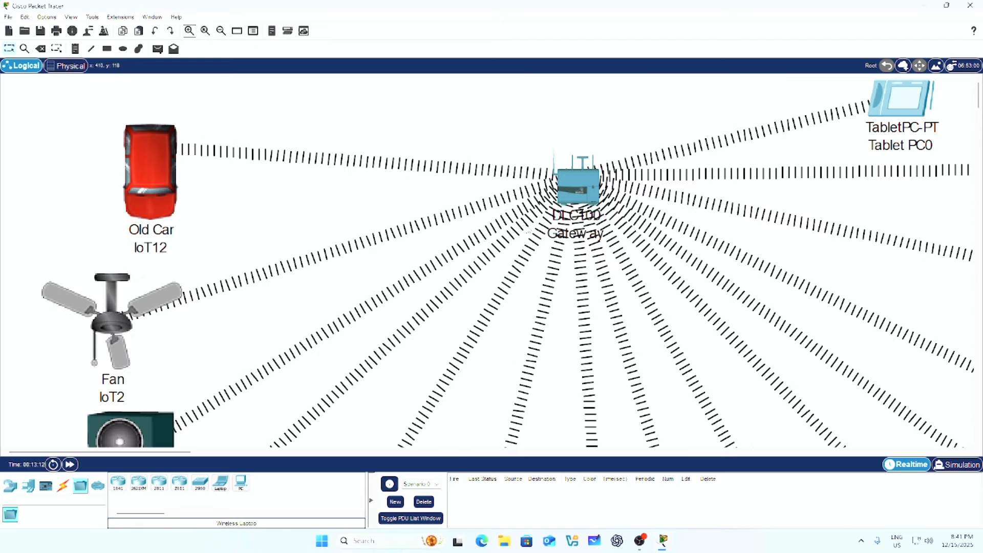
pyautogui.scroll(-3, 491, 256)
pyautogui.scroll(-3, 528, 230)
pyautogui.scroll(6, 234, 257)
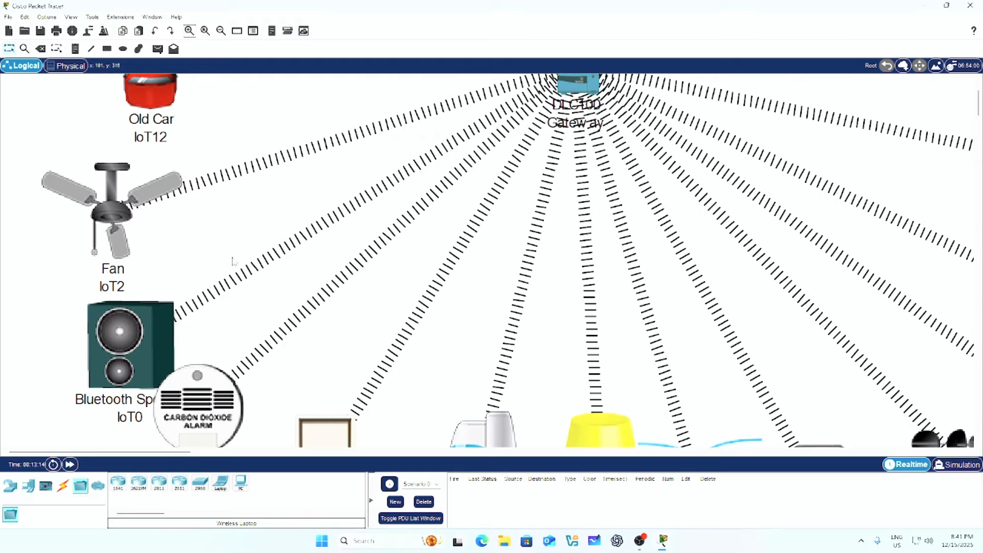
pyautogui.scroll(-4, 233, 257)
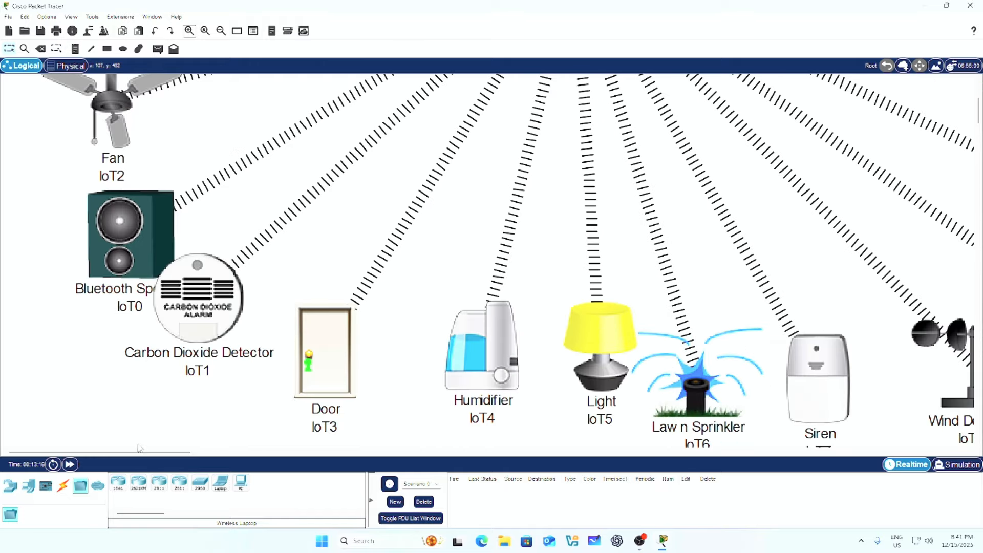
pyautogui.moveTo(139, 448); pyautogui.dragTo(251, 449)
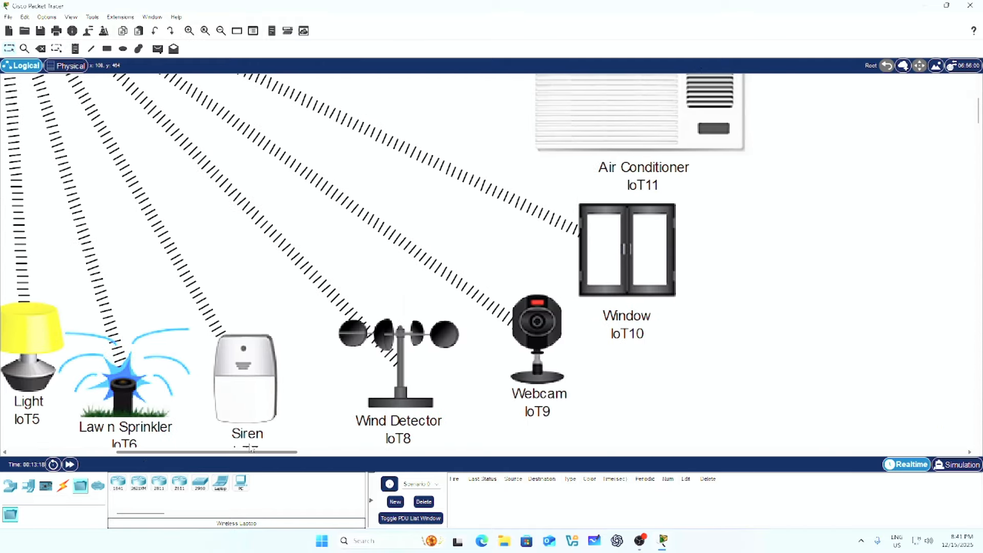
pyautogui.scroll(4, 520, 335)
pyautogui.scroll(-3, 515, 340)
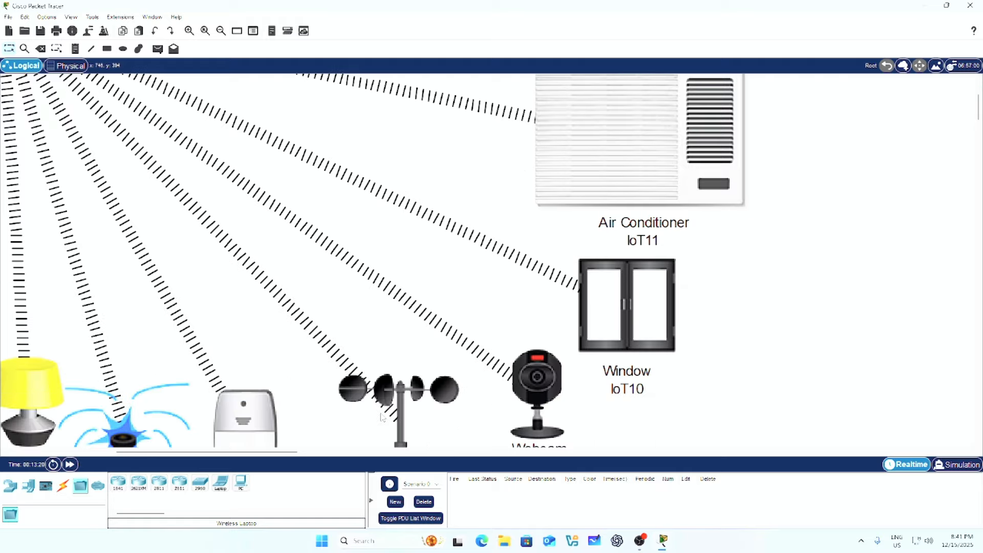
pyautogui.hscroll(-7, 329, 339)
pyautogui.scroll(-4, 328, 339)
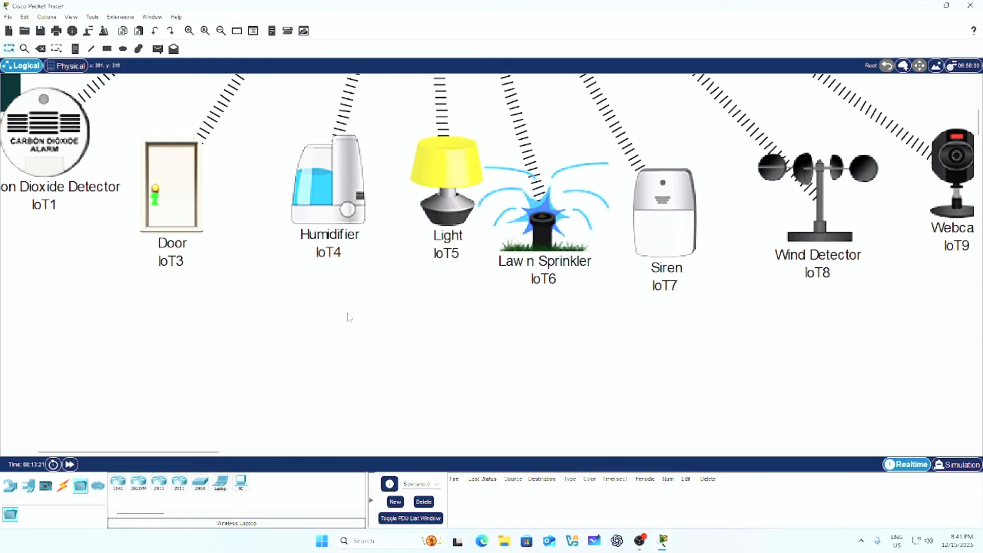
pyautogui.click(205, 30)
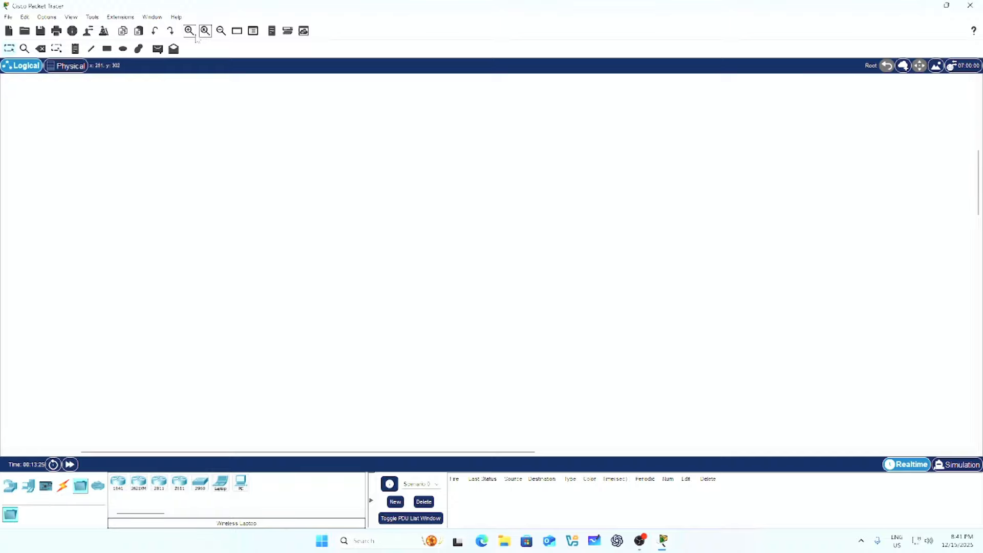
pyautogui.scroll(8, 245, 123)
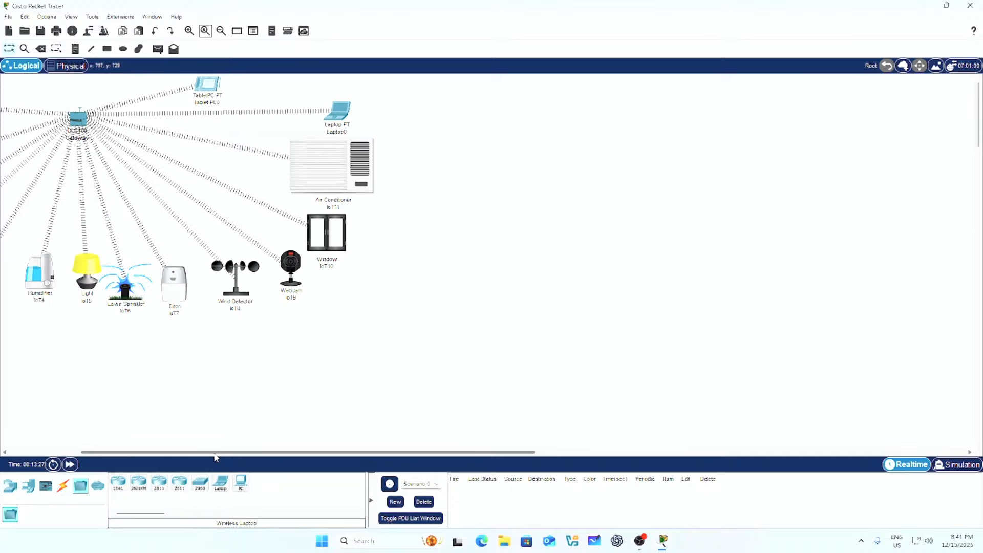
pyautogui.moveTo(215, 453); pyautogui.dragTo(143, 453)
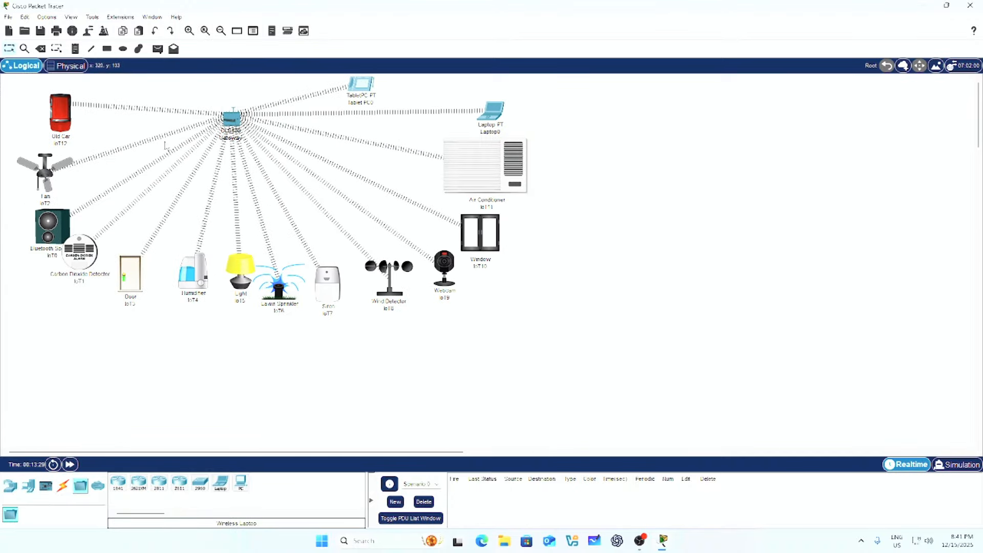
pyautogui.click(189, 31)
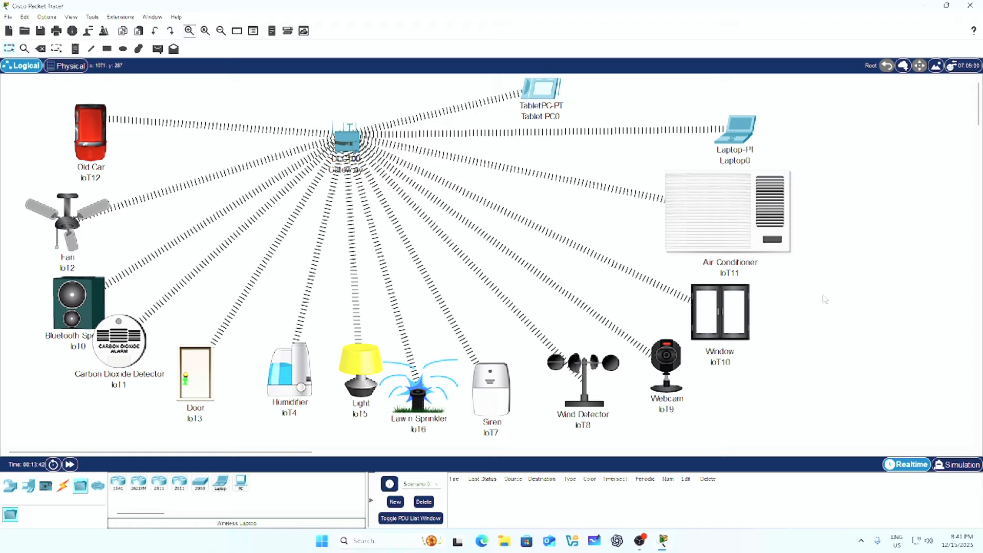
pyautogui.click(641, 542)
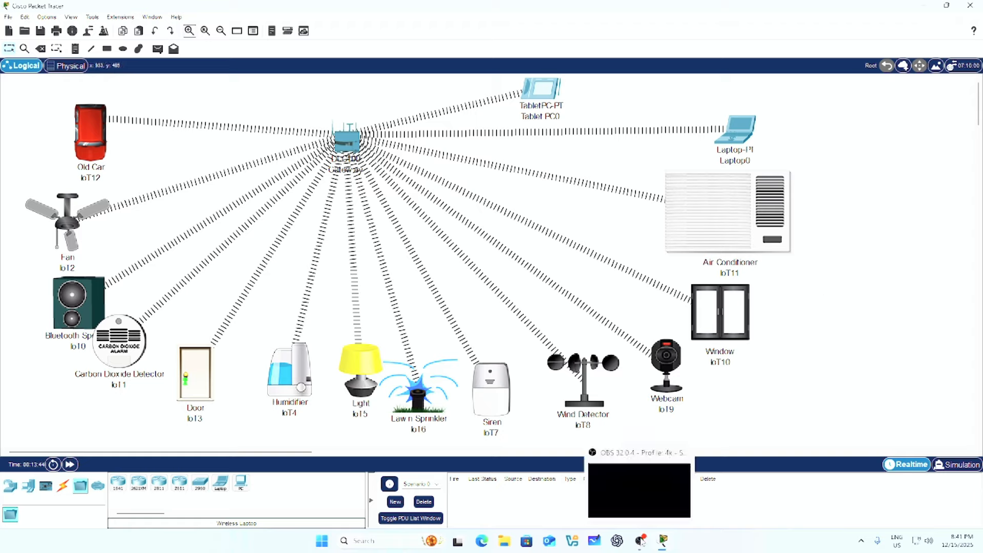